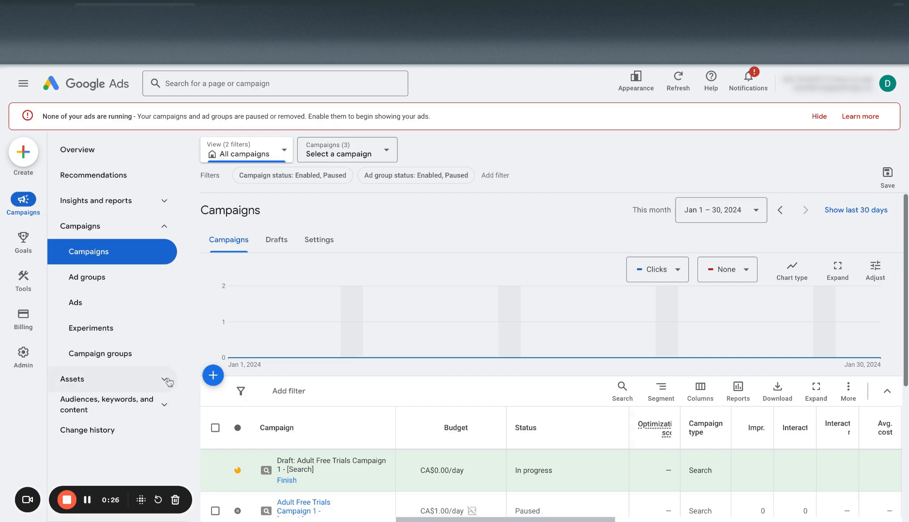
Step: Open the Assets page listing all asset associations for the account's campaigns
{"action": "left_click", "coordinate": [165, 380]}
{"action": "left_click", "coordinate": [156, 399]}
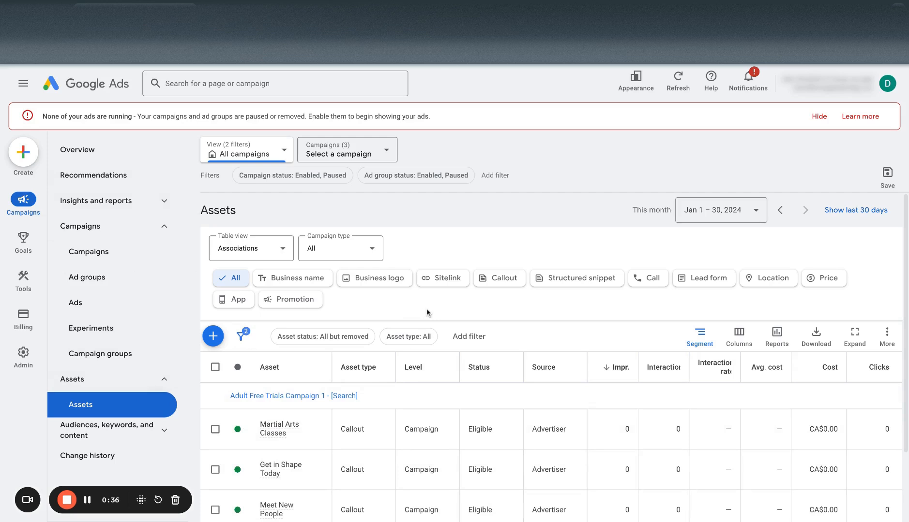
{"action": "scroll", "coordinate": [346, 317], "scroll_direction": "down", "scroll_amount": 1}
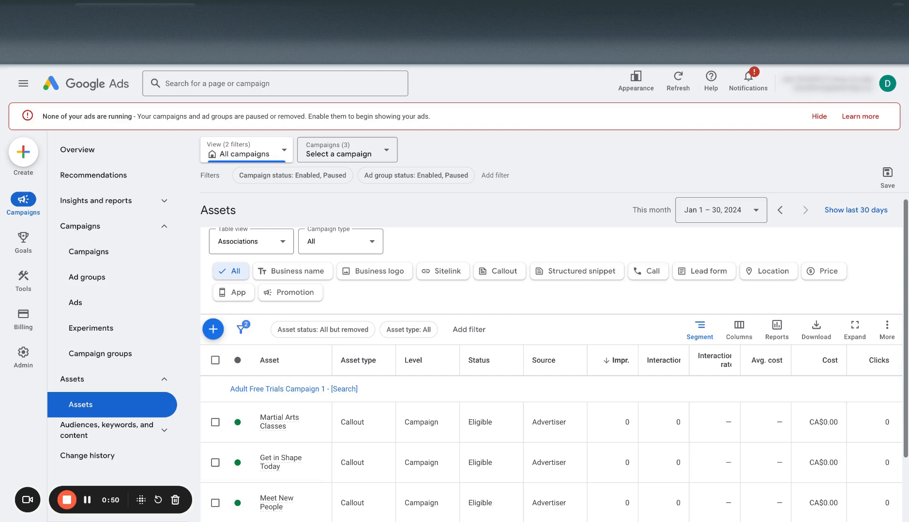
Step: Filter the asset table to business name assets, and after that to business logo assets
{"action": "left_click", "coordinate": [322, 276]}
{"action": "left_click", "coordinate": [360, 281]}
{"action": "left_click", "coordinate": [298, 281]}
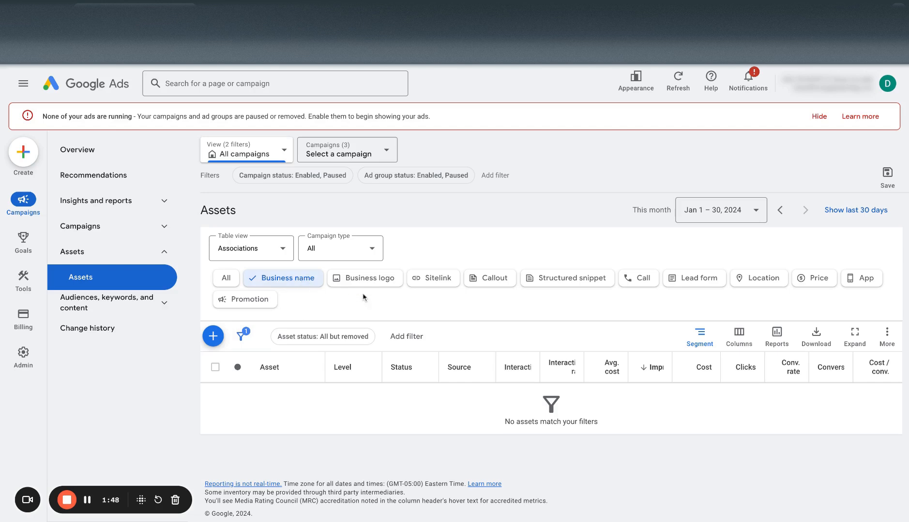
{"action": "left_click", "coordinate": [371, 285]}
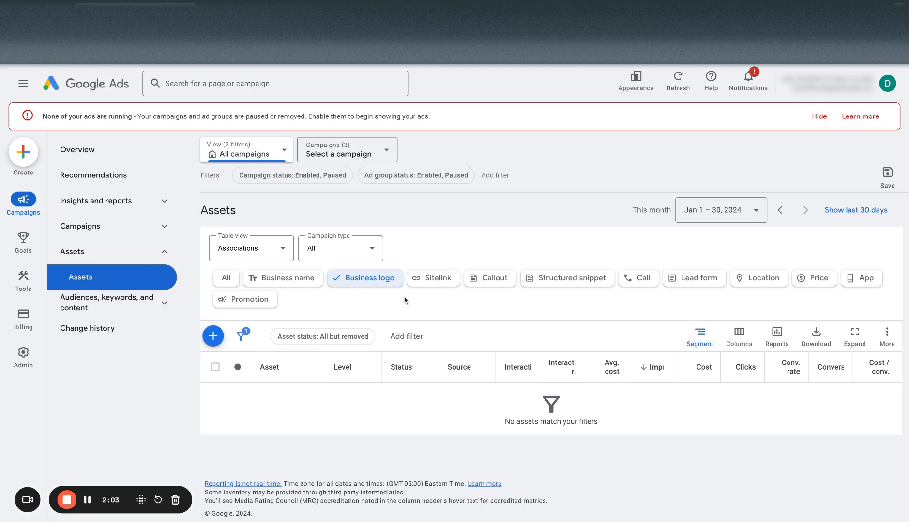
Step: Filter the assets to sitelinks and start a new account-level sitelink with the text "Muay Thai/Kickboxing"
{"action": "left_click", "coordinate": [445, 288]}
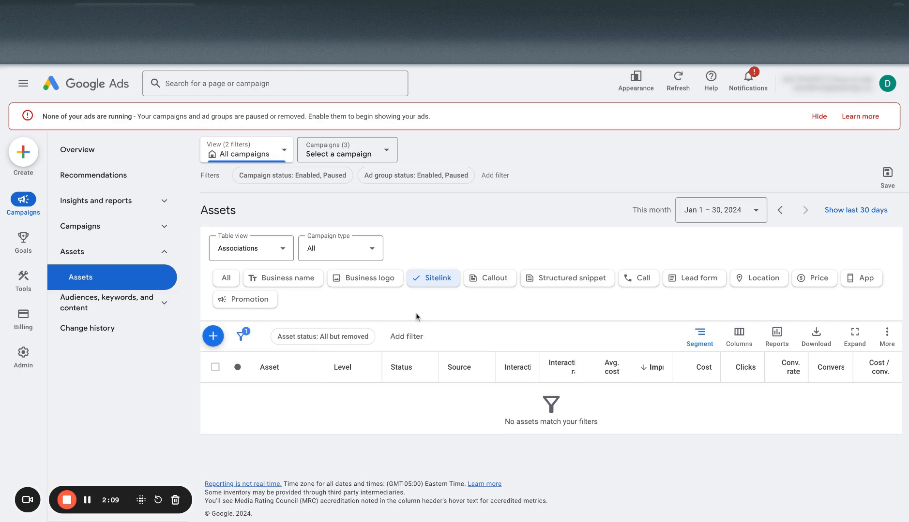
{"action": "left_click", "coordinate": [214, 336]}
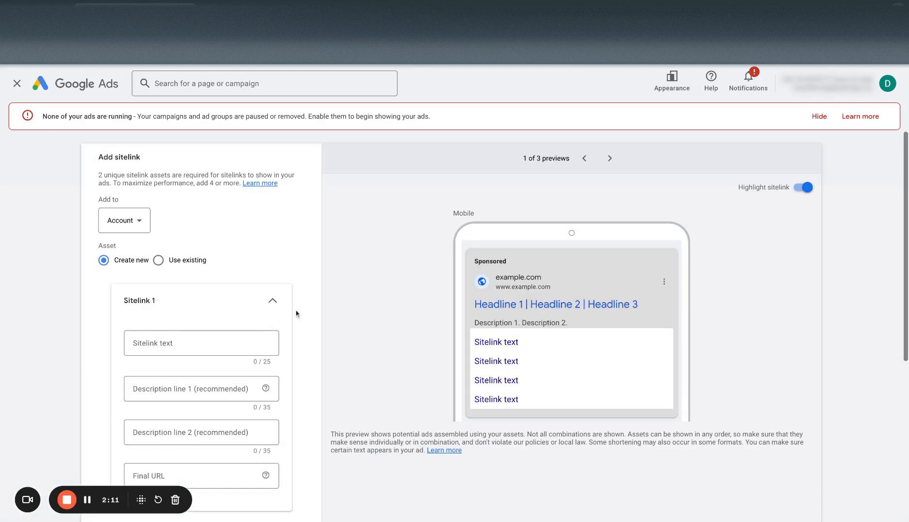
{"action": "left_click", "coordinate": [165, 341]}
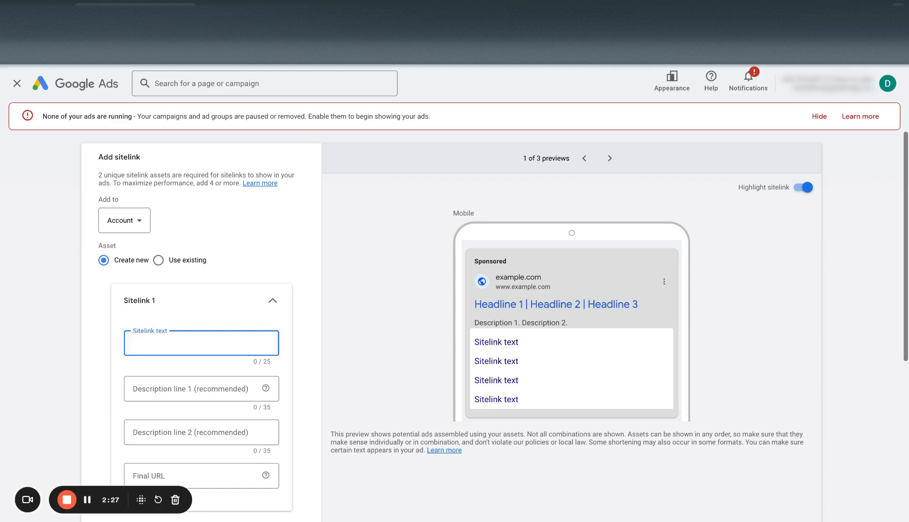
{"action": "type", "text": "W"}
{"action": "key", "text": "BackSpace"}
{"action": "type", "text": "Muay Thai Cla"}
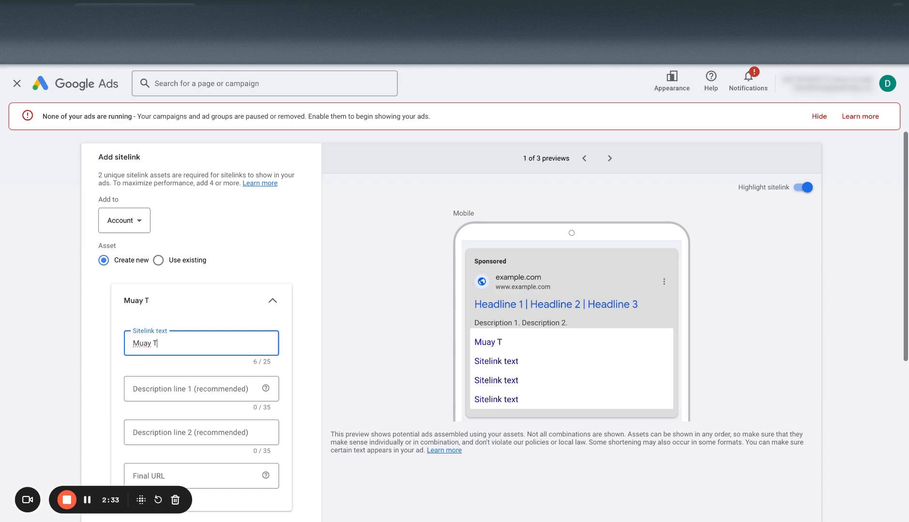
{"action": "key", "text": "BackSpace"}
{"action": "key", "text": "BackSpace"}
{"action": "key", "text": "BackSpace"}
{"action": "key", "text": "BackSpace"}
{"action": "type", "text": "/Kicknbo"}
{"action": "key", "text": "BackSpace"}
{"action": "key", "text": "BackSpace"}
{"action": "key", "text": "BackSpace"}
{"action": "type", "text": "boxing"}
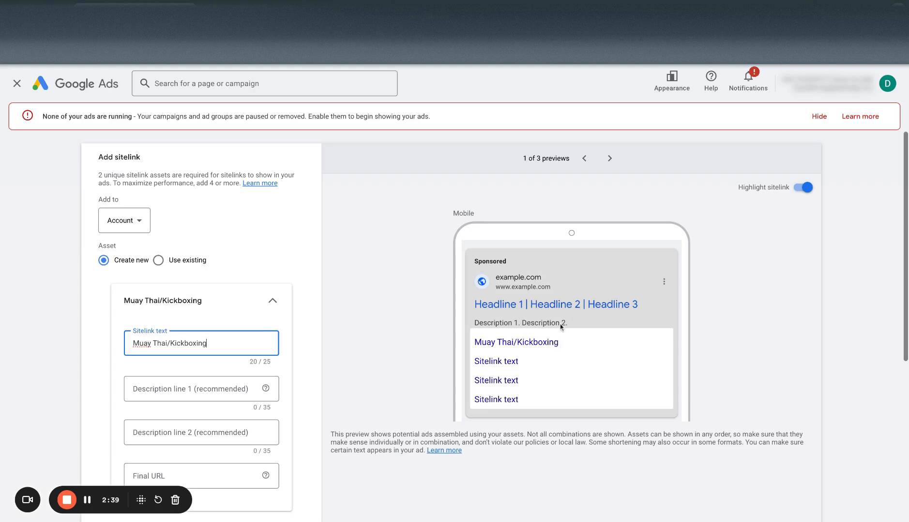
{"action": "left_click", "coordinate": [256, 378]}
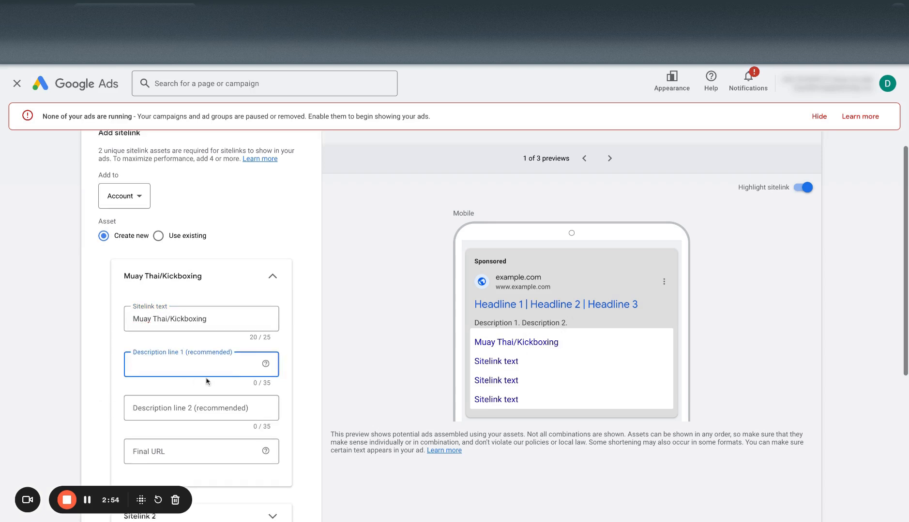
{"action": "scroll", "coordinate": [207, 382], "scroll_direction": "down", "scroll_amount": 3}
{"action": "left_click", "coordinate": [180, 358]}
{"action": "type", "text": "https"}
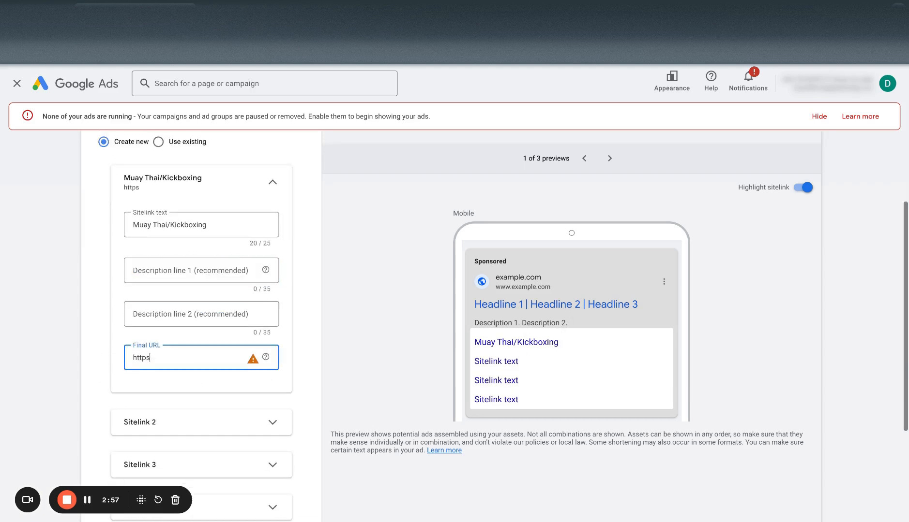
{"action": "type", "text": "://stumpmarketing.com"}
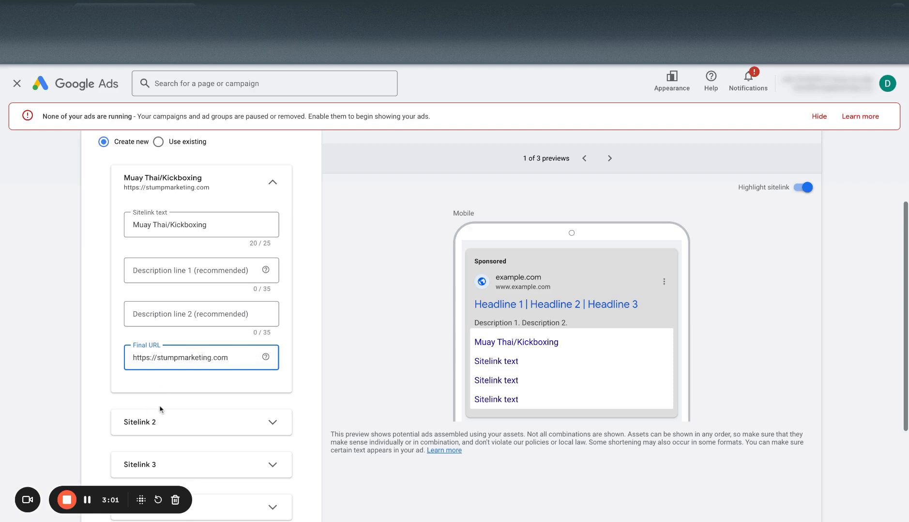
Step: Expand the second sitelink and set its text to "Private Classes"
{"action": "left_click", "coordinate": [162, 417]}
{"action": "left_click", "coordinate": [196, 355]}
{"action": "scroll", "coordinate": [196, 365], "scroll_direction": "up", "scroll_amount": 3}
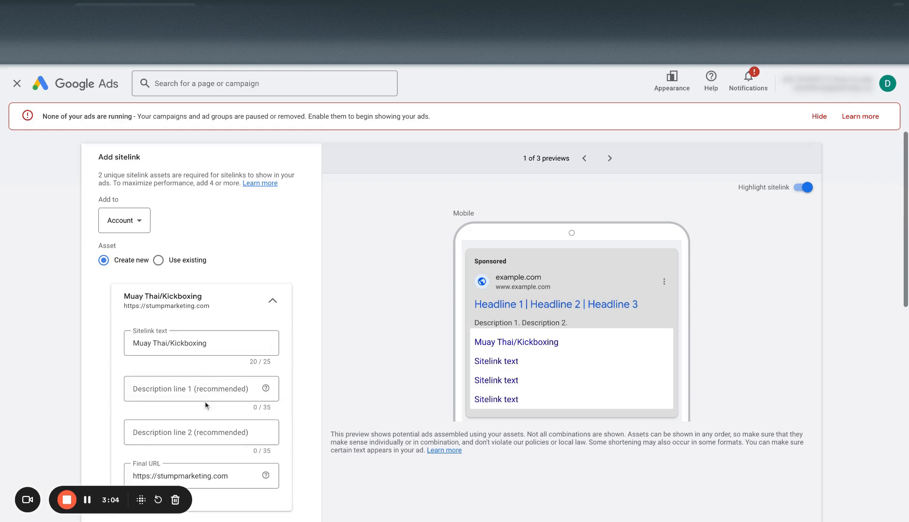
{"action": "scroll", "coordinate": [206, 407], "scroll_direction": "down", "scroll_amount": 3}
{"action": "type", "text": "Pr"}
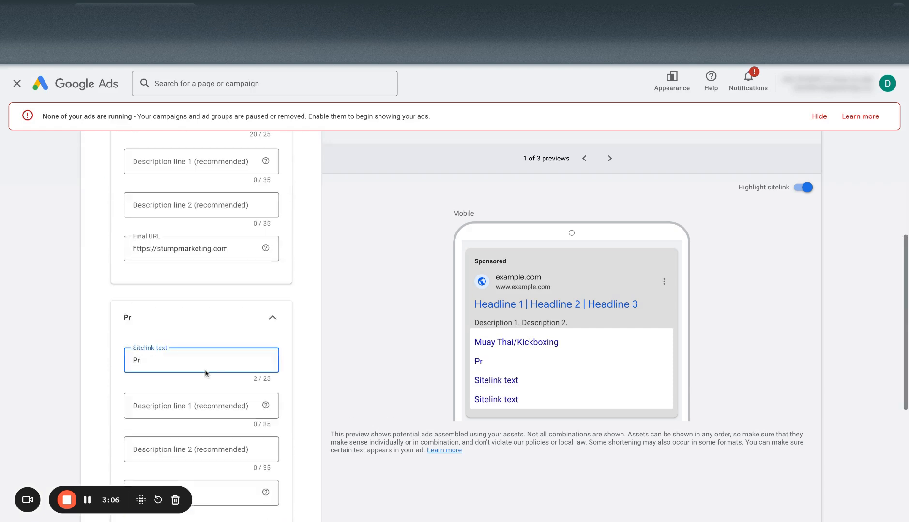
{"action": "type", "text": "ivate Classes"}
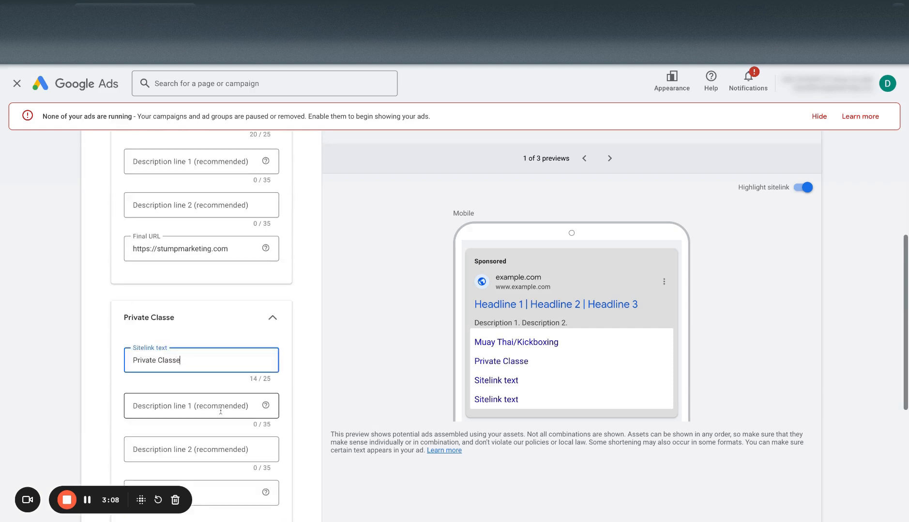
Step: Expand the third sitelink and set its text to "About Us"
{"action": "scroll", "coordinate": [204, 367], "scroll_direction": "down", "scroll_amount": 4}
{"action": "left_click", "coordinate": [192, 358]}
{"action": "left_click", "coordinate": [189, 392]}
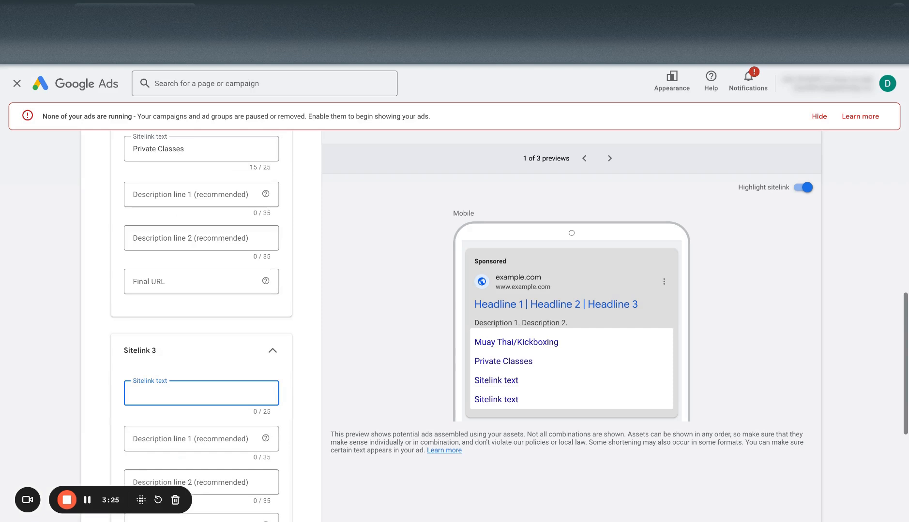
{"action": "type", "text": "About Us"}
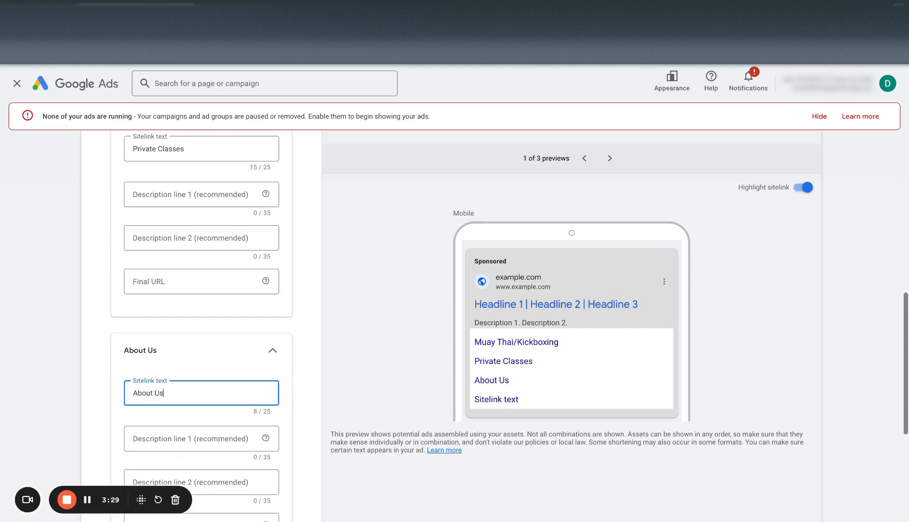
Step: Expand the fourth sitelink and set its text to "Reviews"
{"action": "scroll", "coordinate": [199, 408], "scroll_direction": "down", "scroll_amount": 4}
{"action": "left_click", "coordinate": [183, 437]}
{"action": "type", "text": "Reviews"}
{"action": "left_click", "coordinate": [97, 430]}
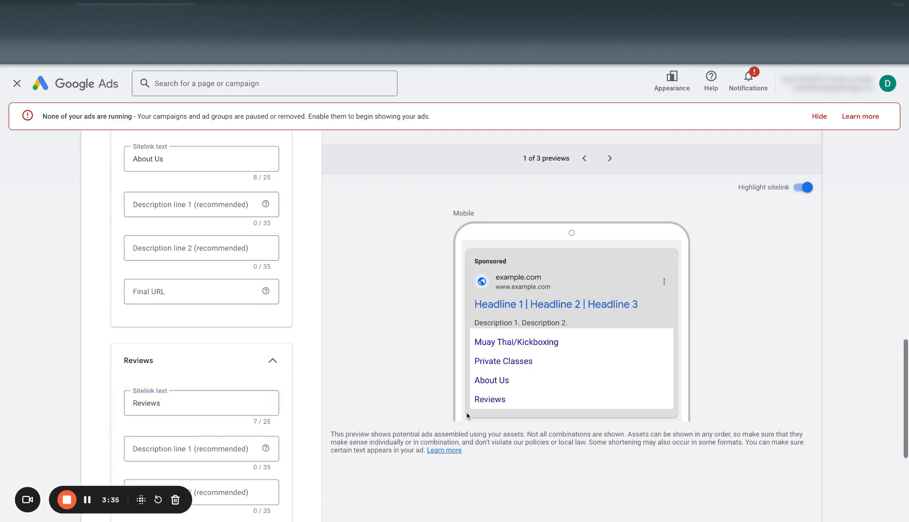
Step: Set description line 1 of the Reviews sitelink to "See Why People Join Us" and discard the unsaved sitelinks
{"action": "left_click", "coordinate": [150, 448]}
{"action": "type", "text": "See Why People Join Us"}
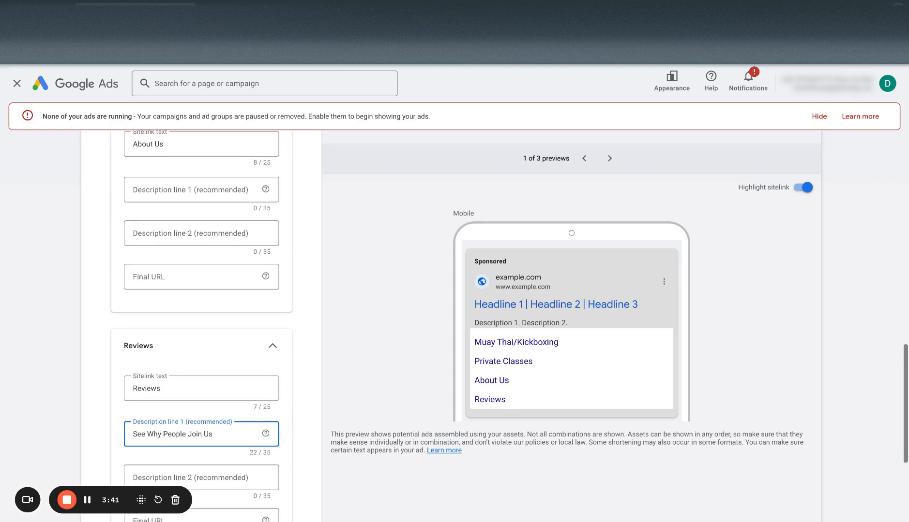
{"action": "left_click", "coordinate": [97, 420]}
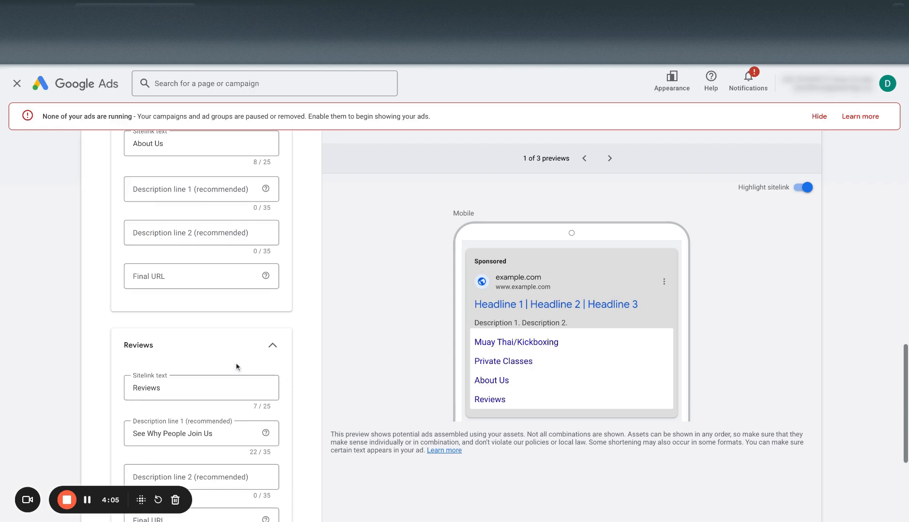
{"action": "scroll", "coordinate": [237, 366], "scroll_direction": "down", "scroll_amount": 4}
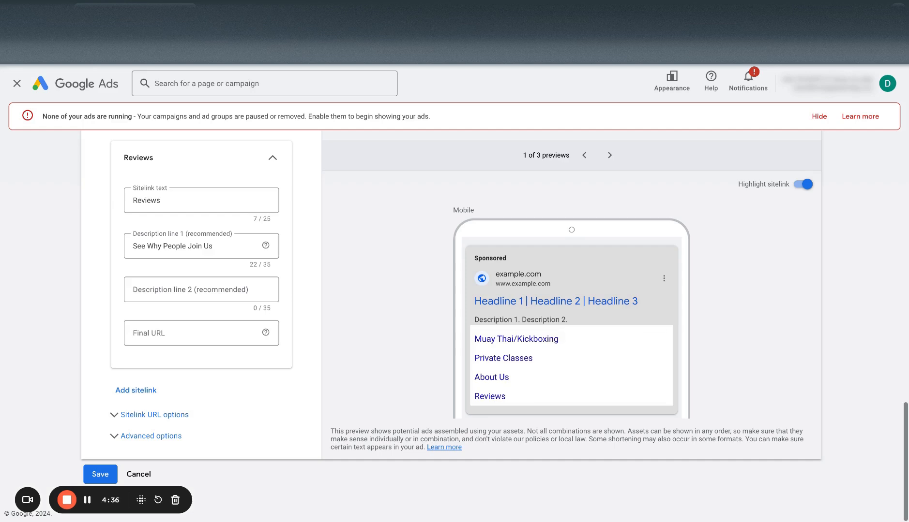
{"action": "left_click", "coordinate": [136, 474]}
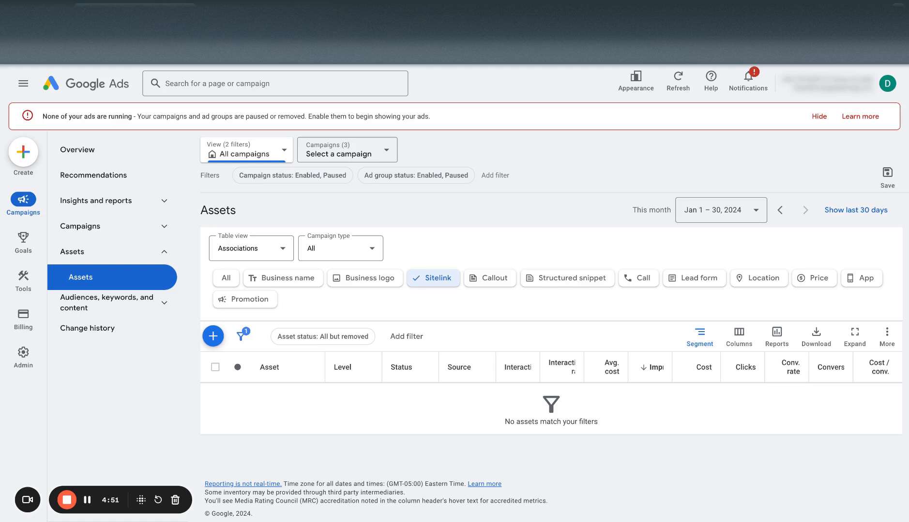
Step: Filter the assets to callouts and examine the existing callouts of Adult Free Trials Campaign 1
{"action": "left_click", "coordinate": [499, 279]}
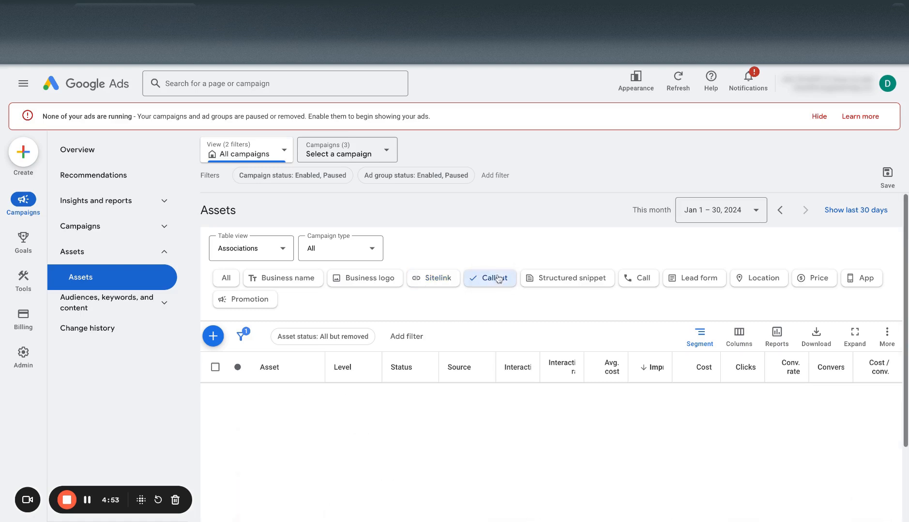
{"action": "scroll", "coordinate": [455, 358], "scroll_direction": "down", "scroll_amount": 1}
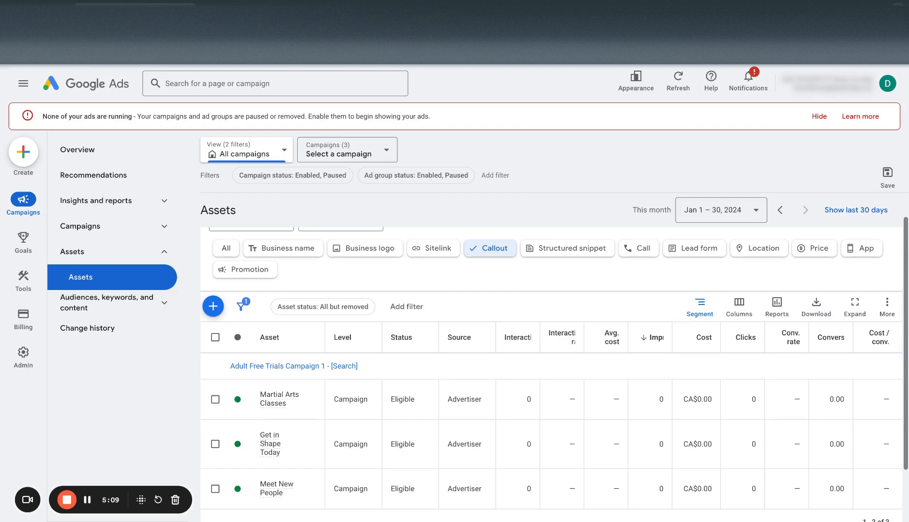
{"action": "scroll", "coordinate": [551, 368], "scroll_direction": "down", "scroll_amount": 1}
{"action": "scroll", "coordinate": [275, 380], "scroll_direction": "up", "scroll_amount": 1}
{"action": "mouse_move", "coordinate": [275, 380]}
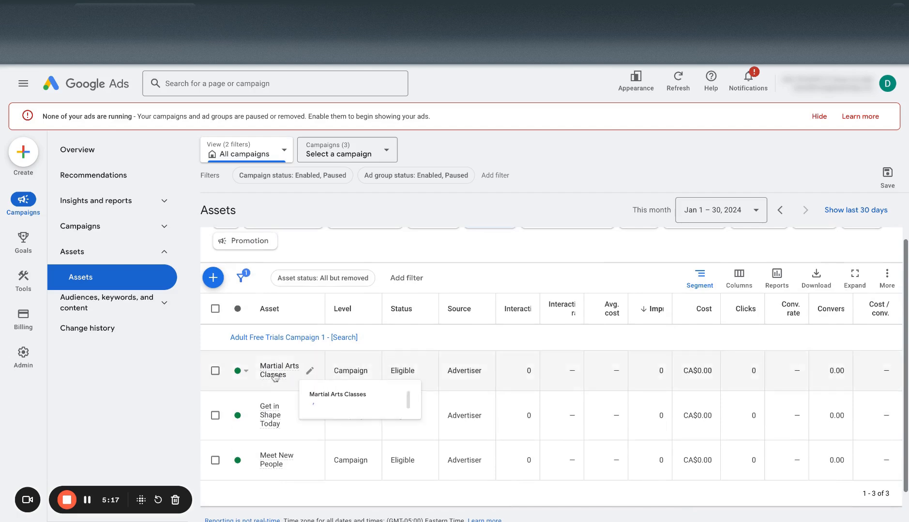
{"action": "mouse_move", "coordinate": [267, 428]}
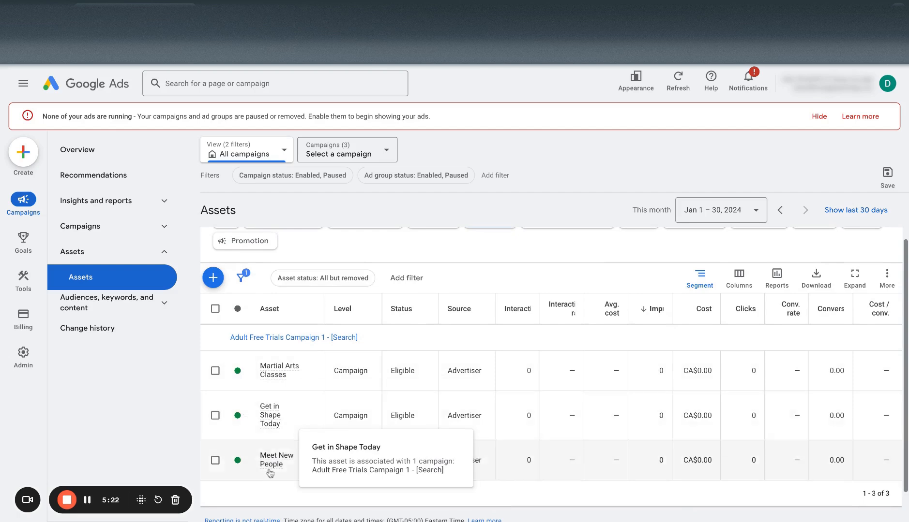
Step: Start a new account-level callout and set its first callout text to "24/7 Customer Service"
{"action": "left_click", "coordinate": [213, 277]}
{"action": "left_click", "coordinate": [190, 315]}
{"action": "type", "text": "Top C"}
{"action": "key", "text": "BackSpace"}
{"action": "key", "text": "BackSpace"}
{"action": "key", "text": "BackSpace"}
{"action": "key", "text": "BackSpace"}
{"action": "key", "text": "BackSpace"}
{"action": "type", "text": "24/7 Customer Service"}
Step: Set the second callout text to "Free Shipping Over X Orders"
{"action": "left_click", "coordinate": [168, 352]}
{"action": "type", "text": "Free Shipping OVer x"}
{"action": "key", "text": "BackSpace"}
{"action": "key", "text": "BackSpace"}
{"action": "key", "text": "BackSpace"}
{"action": "key", "text": "BackSpace"}
{"action": "key", "text": "BackSpace"}
{"action": "key", "text": "BackSpace"}
{"action": "type", "text": "Over X"}
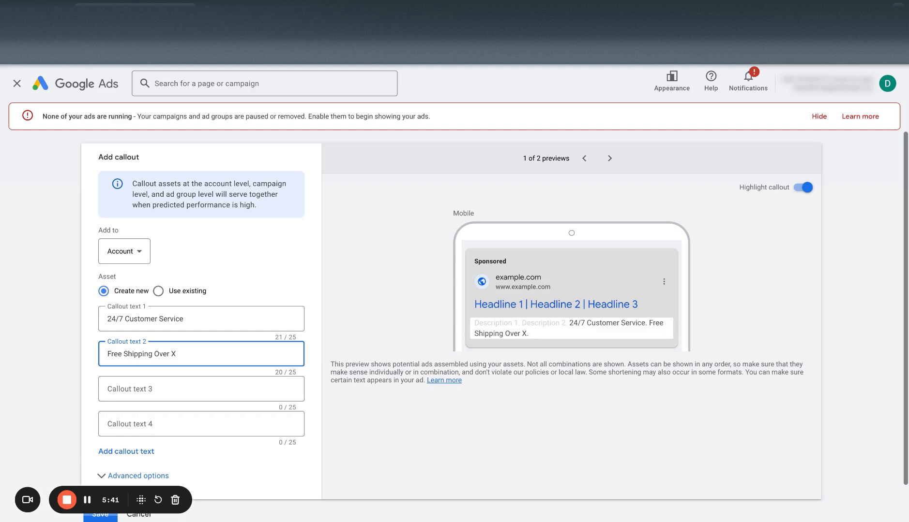
{"action": "type", "text": " Orders"}
Step: Set the third callout text to "Limited Time 10% Off"
{"action": "left_click", "coordinate": [154, 389]}
{"action": "type", "text": "Limited D"}
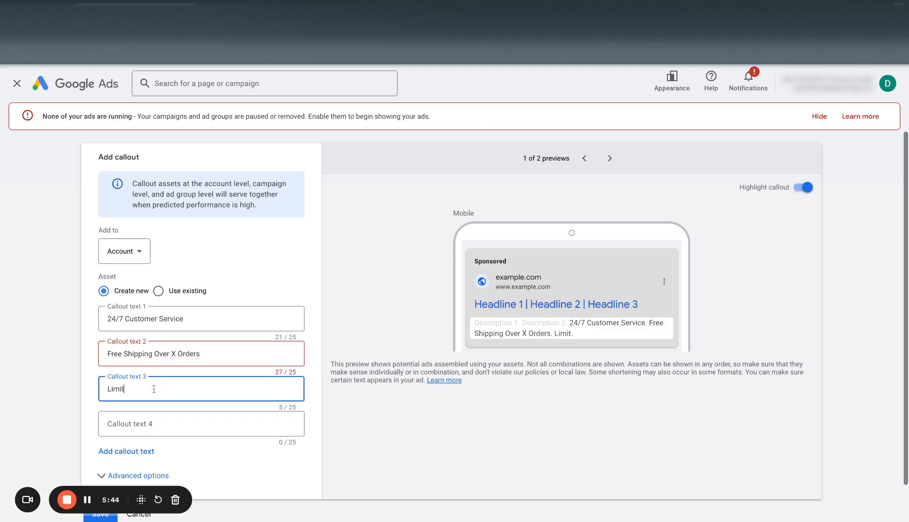
{"action": "key", "text": "BackSpace"}
{"action": "type", "text": "Time 10% Off"}
Step: Clear the third and second callout texts and cancel adding the new callouts
{"action": "left_click_drag", "start_coordinate": [197, 392], "coordinate": [48, 381]}
{"action": "key", "text": "BackSpace"}
{"action": "left_click", "coordinate": [143, 355]}
{"action": "key", "text": "ctrl+a"}
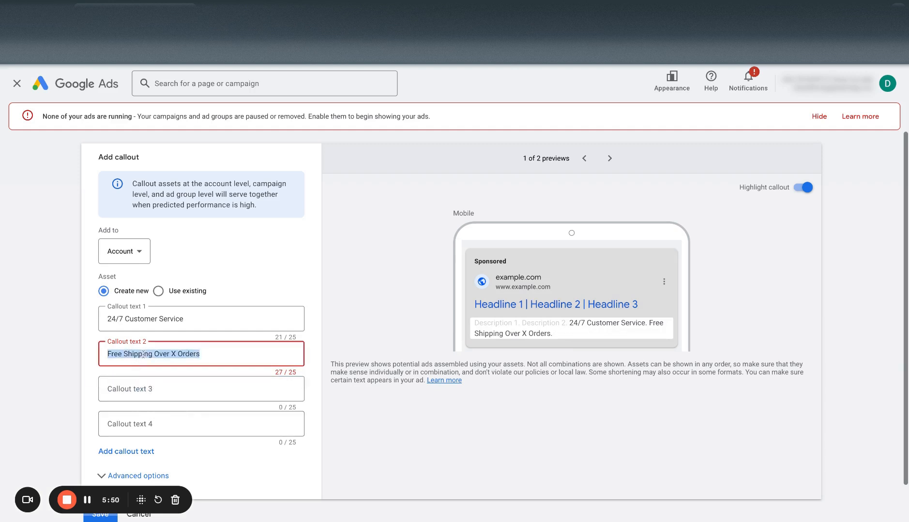
{"action": "key", "text": "BackSpace"}
{"action": "scroll", "coordinate": [227, 409], "scroll_direction": "down", "scroll_amount": 1}
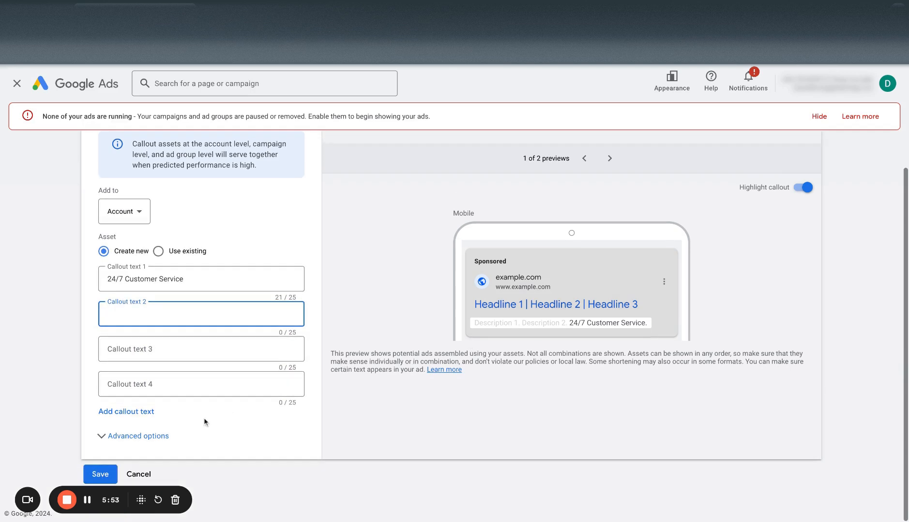
{"action": "left_click", "coordinate": [139, 473]}
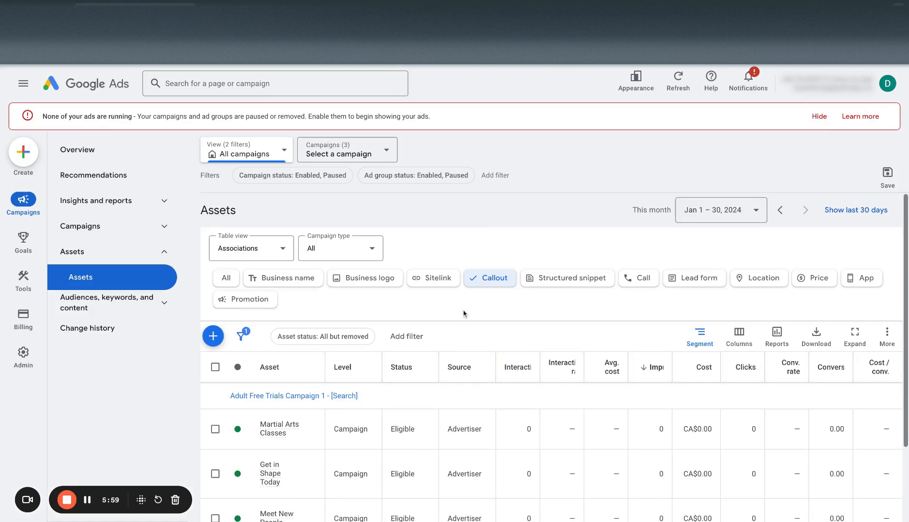
Step: Open the "Martial Arts Classes" callout for editing and review its callout text and advanced scheduling options
{"action": "scroll", "coordinate": [309, 382], "scroll_direction": "down", "scroll_amount": 1}
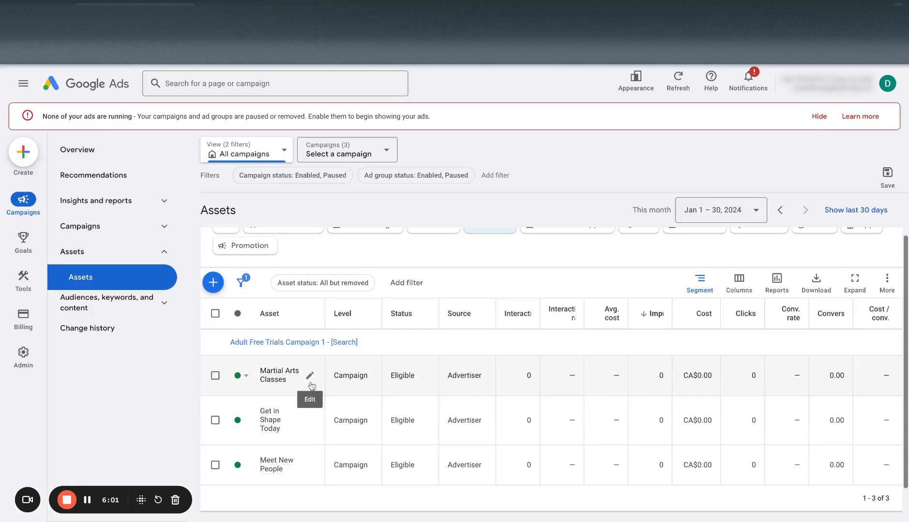
{"action": "left_click", "coordinate": [309, 408]}
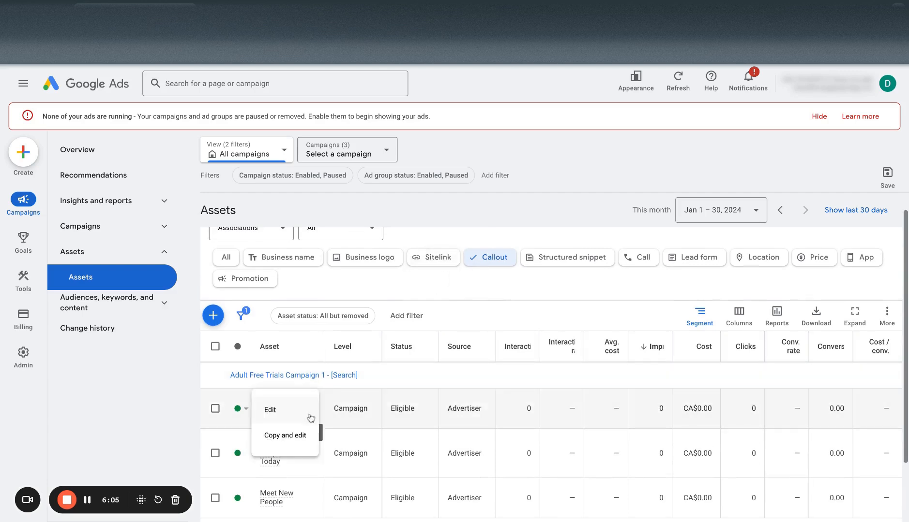
{"action": "left_click", "coordinate": [299, 410]}
{"action": "left_click", "coordinate": [152, 220]}
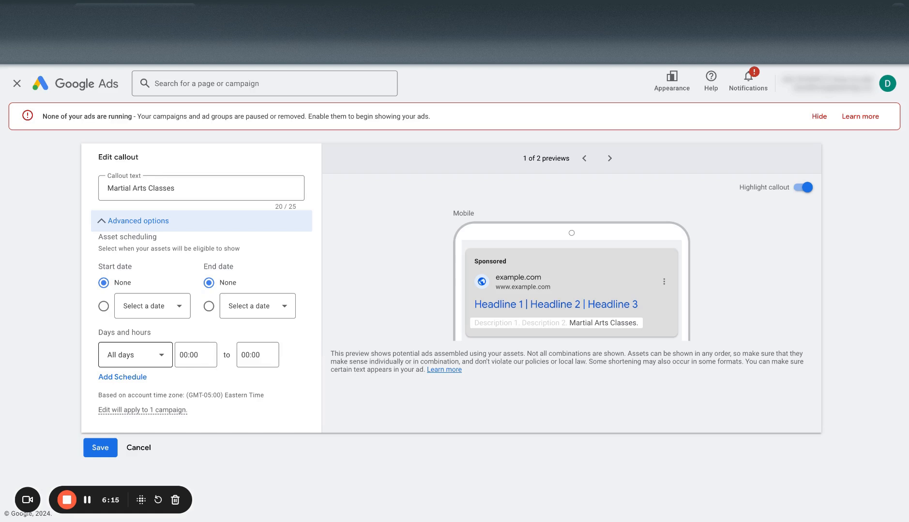
{"action": "left_click", "coordinate": [195, 189]}
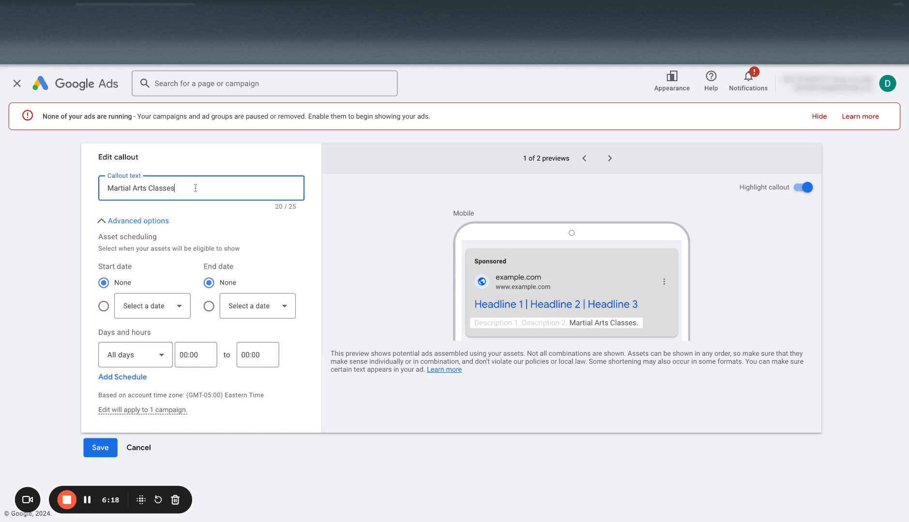
{"action": "left_click", "coordinate": [460, 411]}
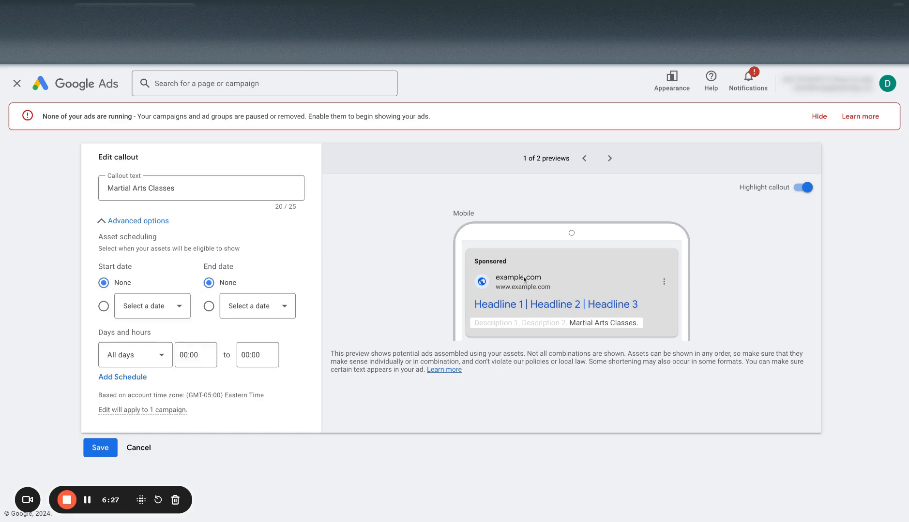
Step: Try custom start and end dates plus an additional schedule on the callout, and cancel the edit
{"action": "left_click", "coordinate": [103, 306]}
{"action": "left_click", "coordinate": [208, 306]}
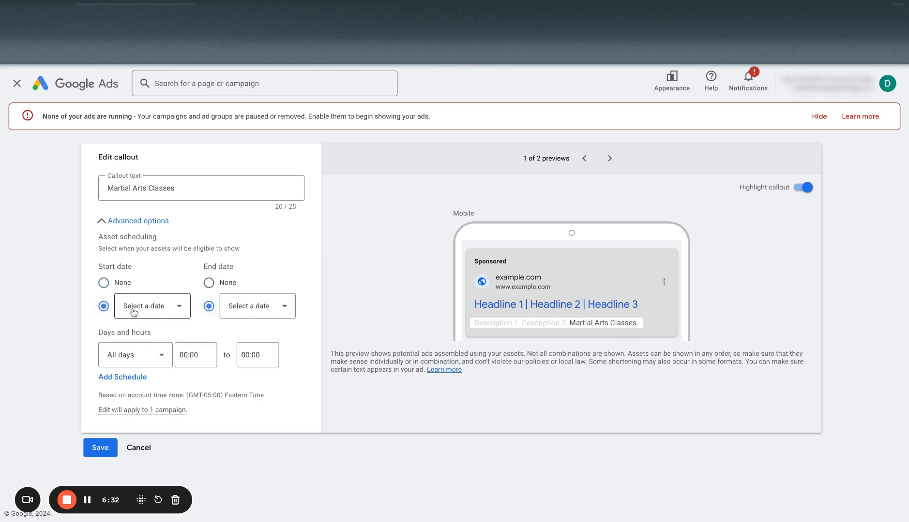
{"action": "left_click", "coordinate": [130, 378]}
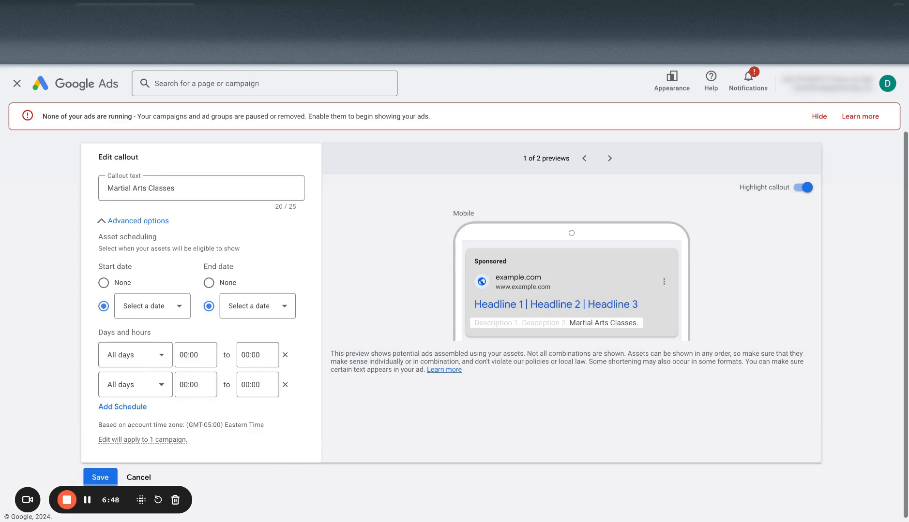
{"action": "left_click", "coordinate": [136, 477]}
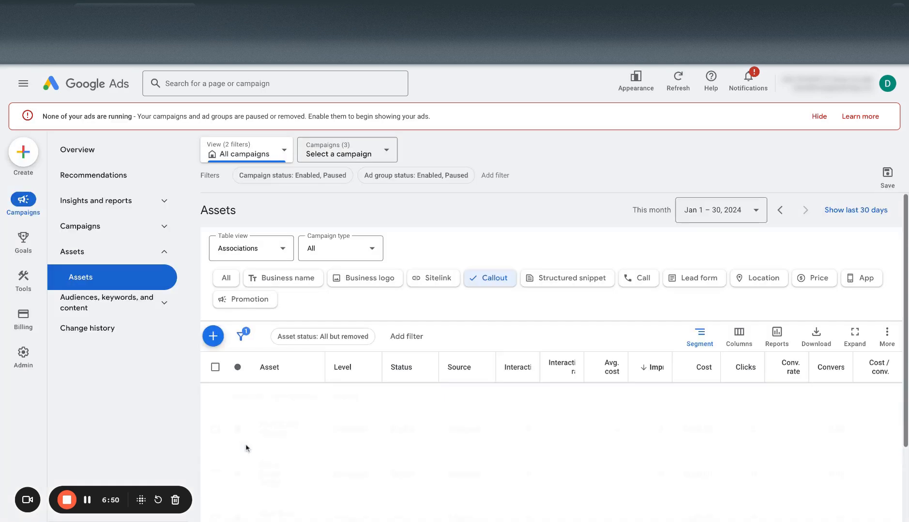
Step: Start a new account-level call asset and view the day choices in its advanced scheduling options
{"action": "left_click", "coordinate": [638, 279]}
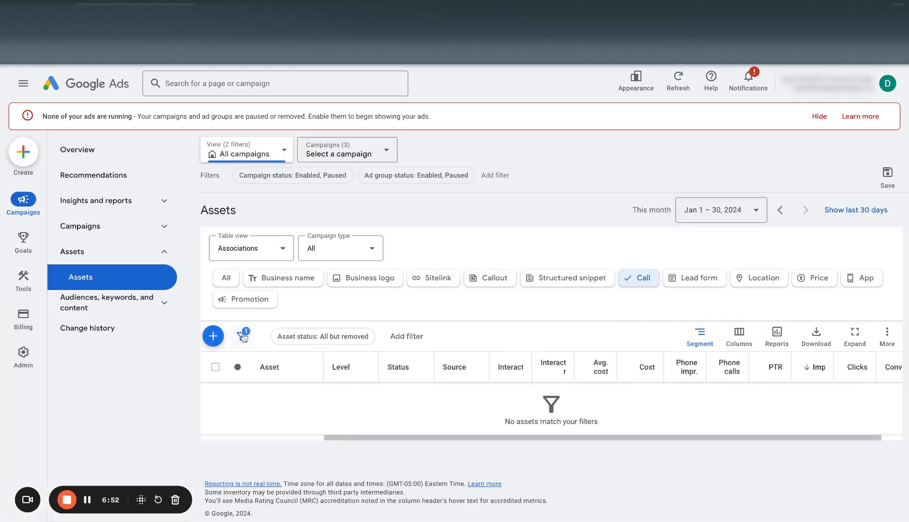
{"action": "left_click", "coordinate": [218, 338]}
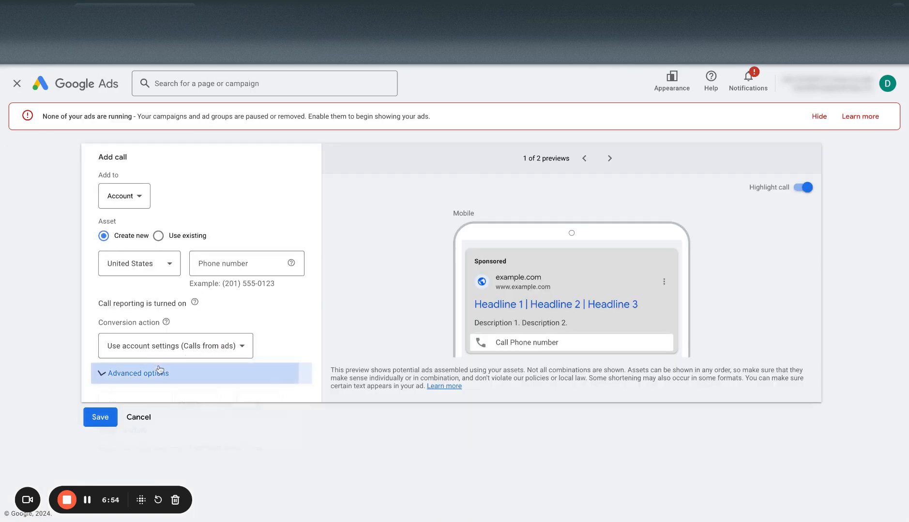
{"action": "left_click", "coordinate": [167, 373]}
{"action": "left_click", "coordinate": [159, 398]}
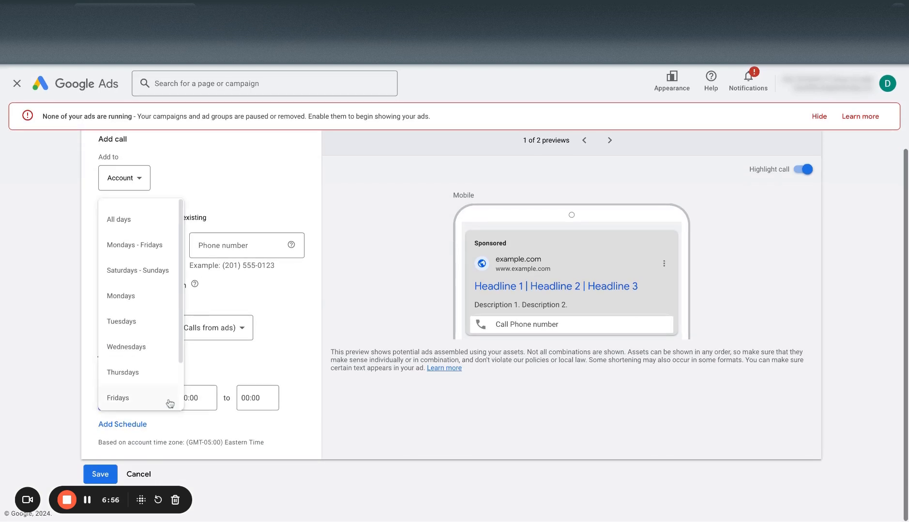
{"action": "left_click", "coordinate": [525, 323]}
Step: Browse the start and end time choices for the call asset's schedule and cancel adding the asset
{"action": "left_click", "coordinate": [196, 405]}
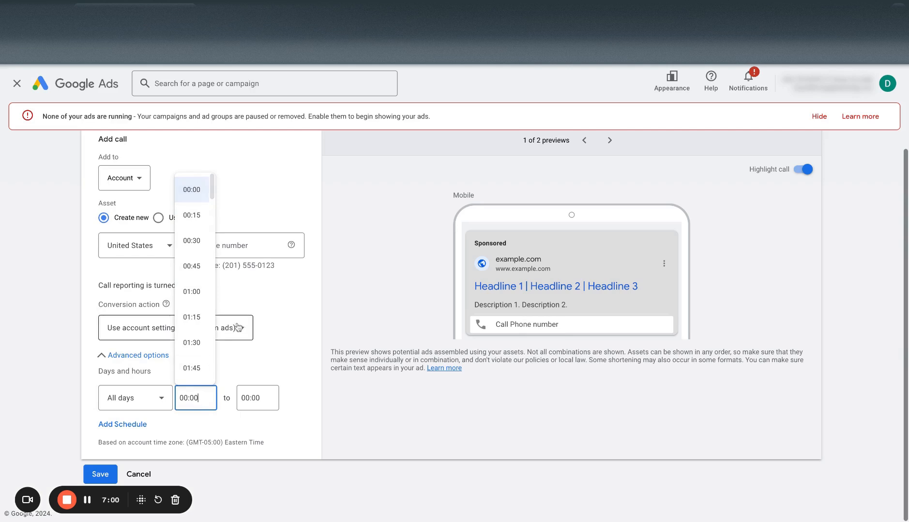
{"action": "scroll", "coordinate": [192, 329], "scroll_direction": "down", "scroll_amount": 8}
{"action": "left_click", "coordinate": [251, 396]}
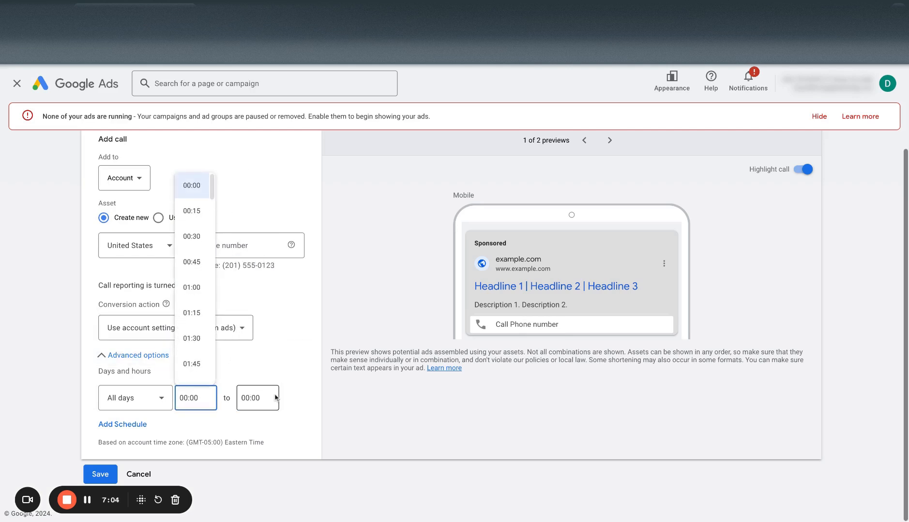
{"action": "scroll", "coordinate": [261, 338], "scroll_direction": "down", "scroll_amount": 20}
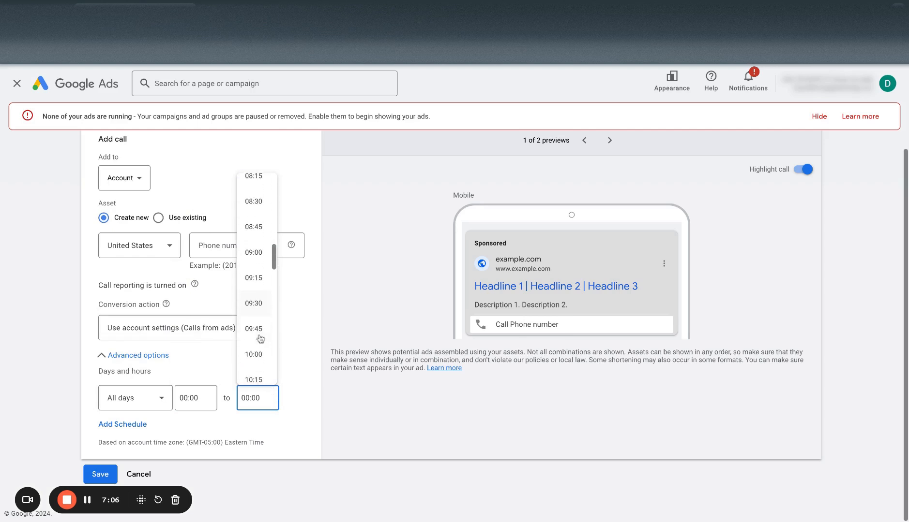
{"action": "scroll", "coordinate": [261, 339], "scroll_direction": "down", "scroll_amount": 3}
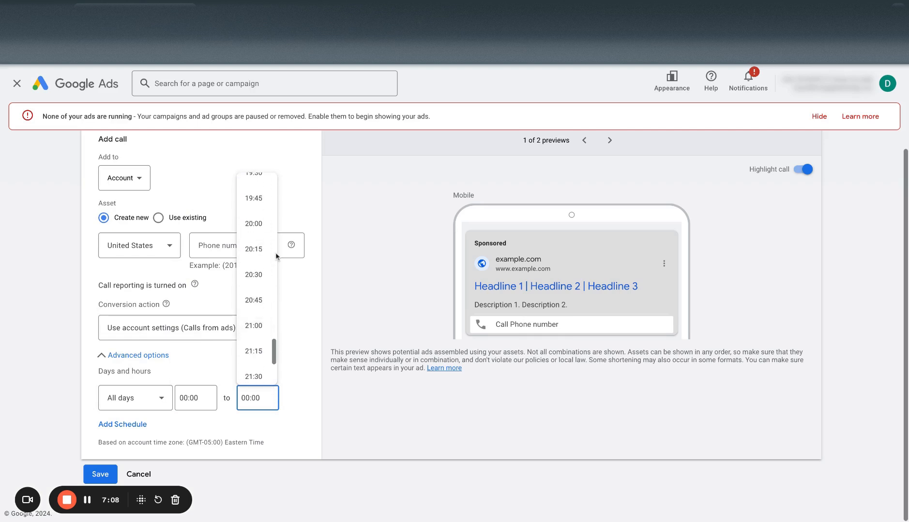
{"action": "scroll", "coordinate": [269, 283], "scroll_direction": "up", "scroll_amount": 4}
{"action": "scroll", "coordinate": [269, 284], "scroll_direction": "up", "scroll_amount": 2}
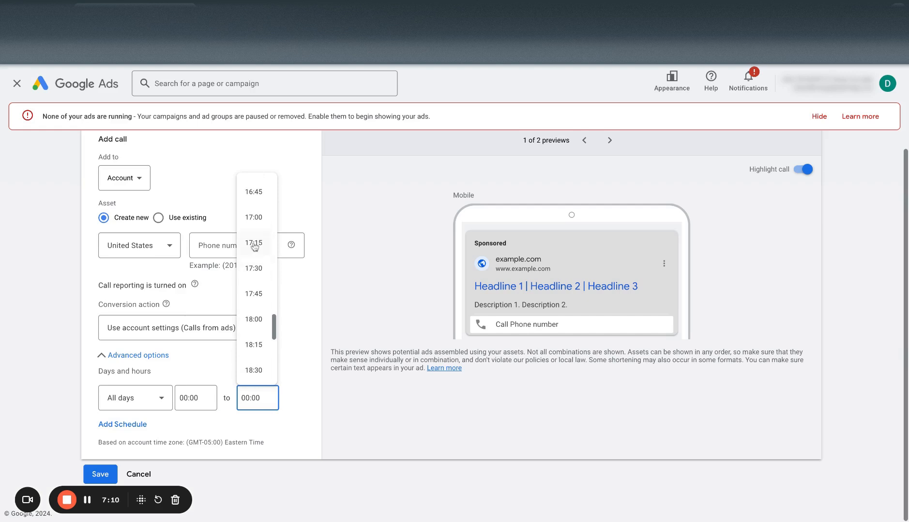
{"action": "left_click", "coordinate": [463, 380]}
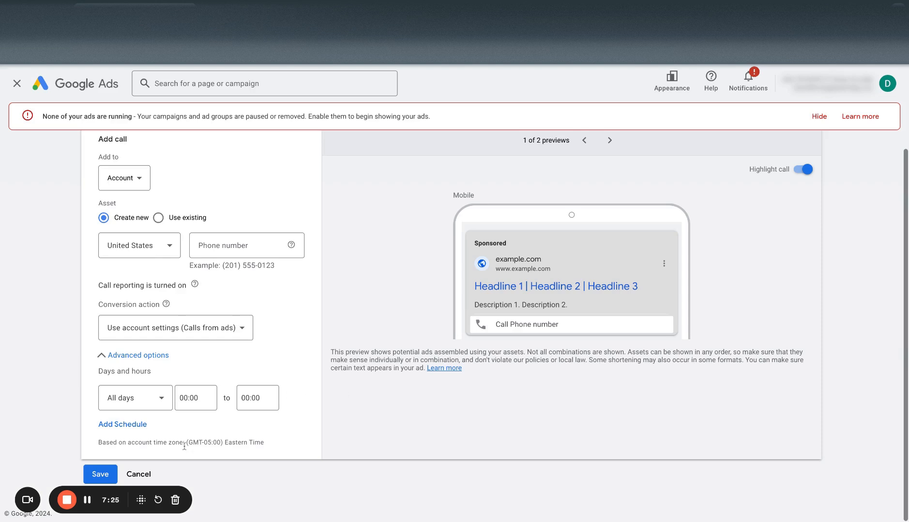
{"action": "left_click", "coordinate": [140, 474]}
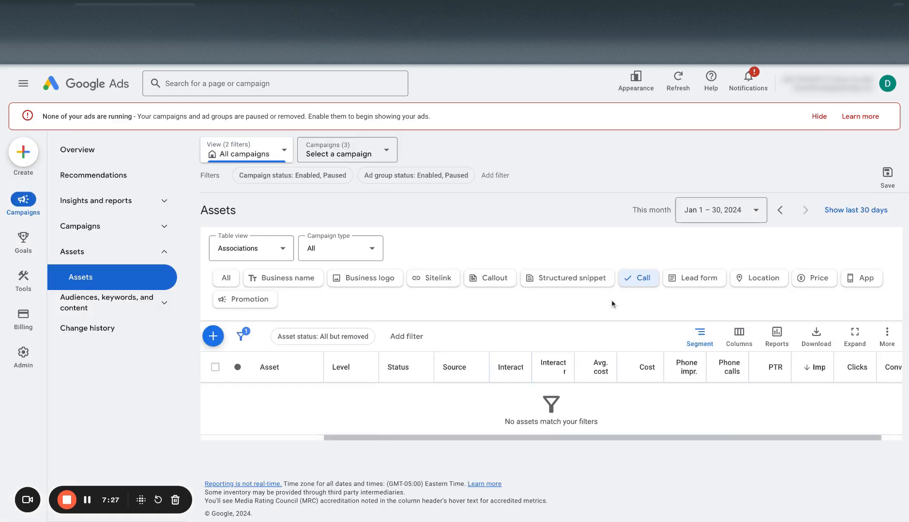
Step: Start a new account-level structured snippet and look through the available English header types
{"action": "left_click", "coordinate": [554, 279]}
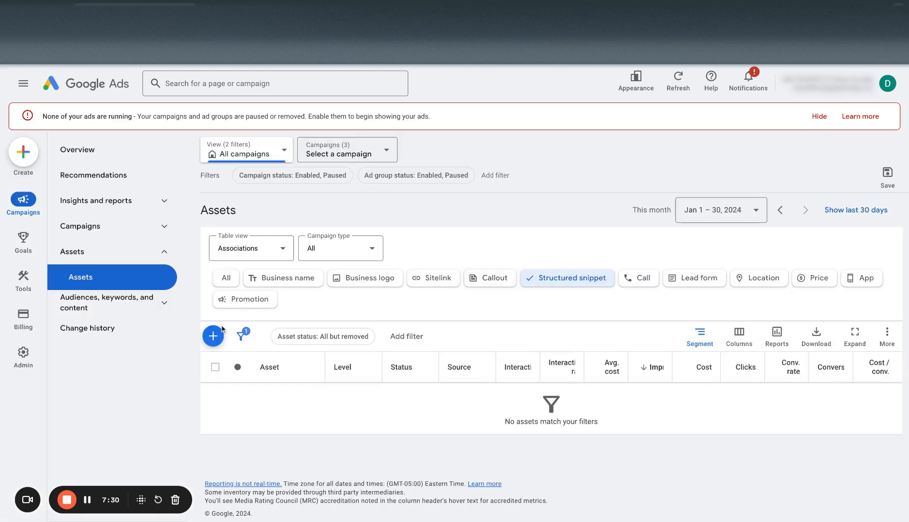
{"action": "left_click", "coordinate": [240, 336]}
{"action": "left_click", "coordinate": [310, 311]}
{"action": "left_click", "coordinate": [213, 336]}
{"action": "left_click", "coordinate": [213, 279]}
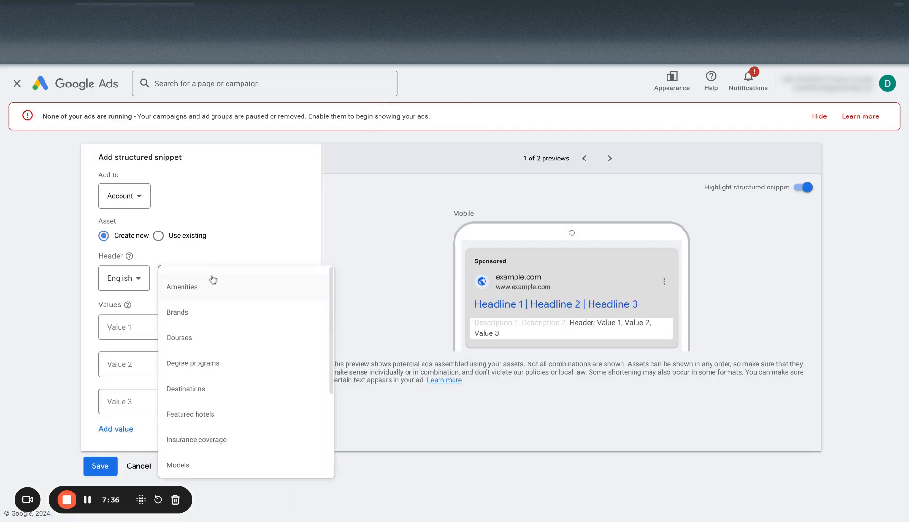
{"action": "scroll", "coordinate": [220, 361], "scroll_direction": "down", "scroll_amount": 3}
{"action": "scroll", "coordinate": [220, 363], "scroll_direction": "down", "scroll_amount": 2}
{"action": "scroll", "coordinate": [219, 368], "scroll_direction": "up", "scroll_amount": 4}
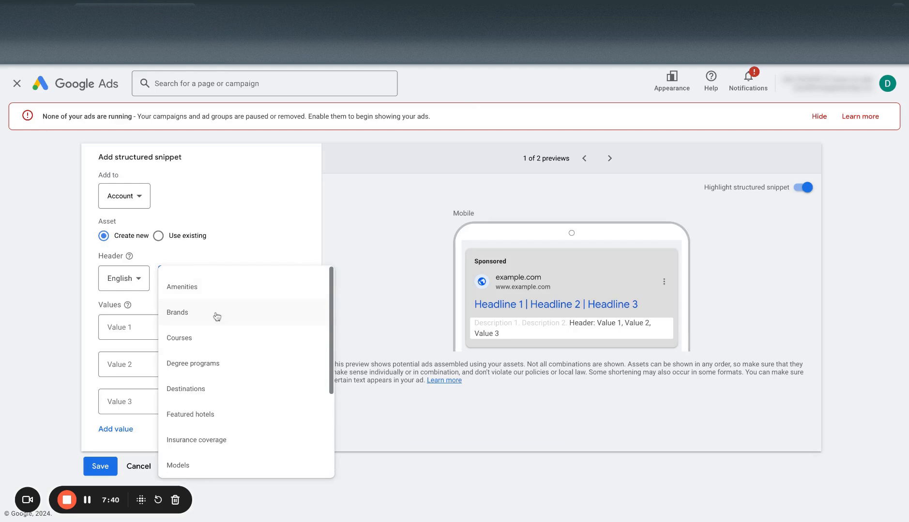
{"action": "scroll", "coordinate": [213, 388], "scroll_direction": "down", "scroll_amount": 3}
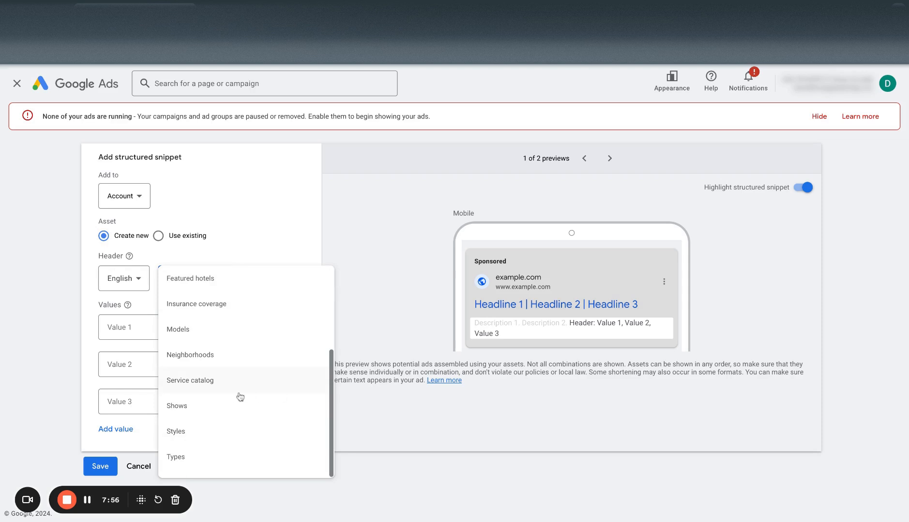
{"action": "scroll", "coordinate": [251, 351], "scroll_direction": "up", "scroll_amount": 1}
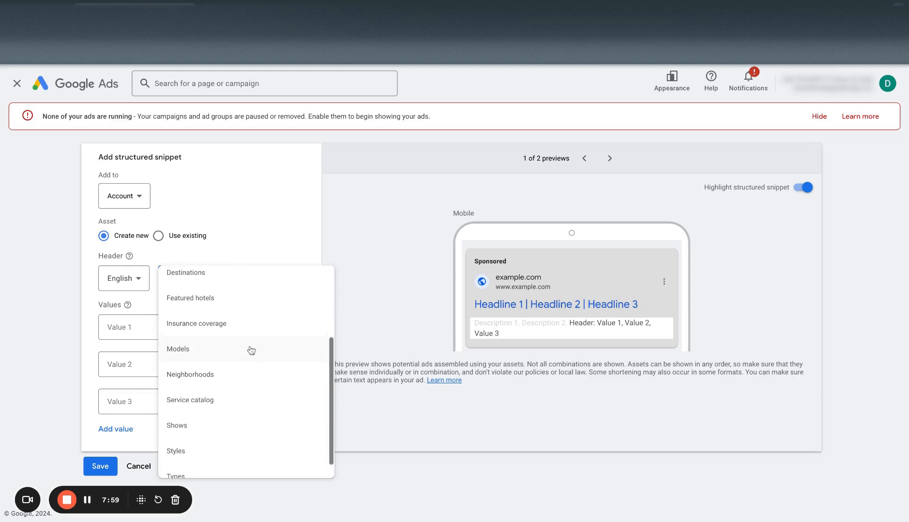
Step: Try the Models header for the structured snippet and explore the other header choices and the value fields
{"action": "left_click", "coordinate": [184, 348]}
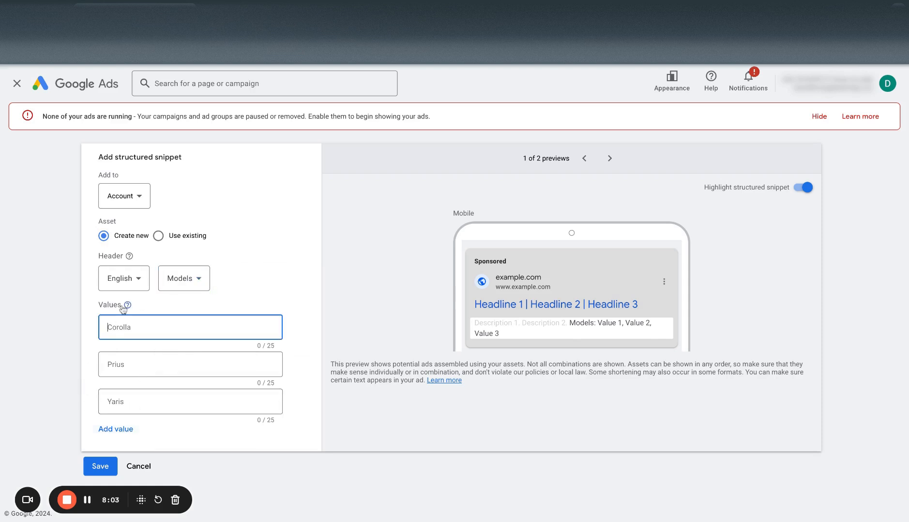
{"action": "mouse_move", "coordinate": [128, 306]}
{"action": "left_click", "coordinate": [189, 284]}
{"action": "scroll", "coordinate": [197, 334], "scroll_direction": "up", "scroll_amount": 2}
{"action": "left_click", "coordinate": [205, 320]}
{"action": "left_click", "coordinate": [141, 319]}
{"action": "left_click", "coordinate": [127, 360]}
{"action": "left_click", "coordinate": [131, 411]}
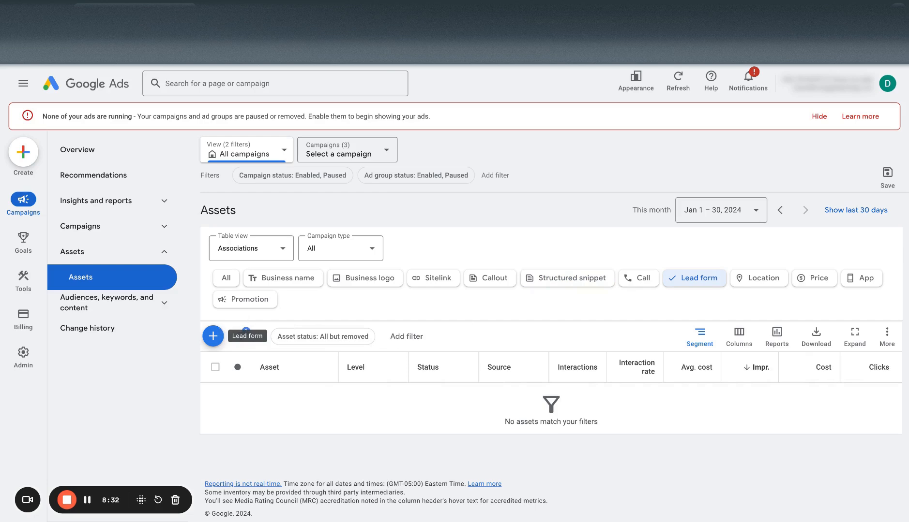
Step: Start a new account-level lead form, review its questions, submission message and terms, and cancel it
{"action": "left_click", "coordinate": [213, 336]}
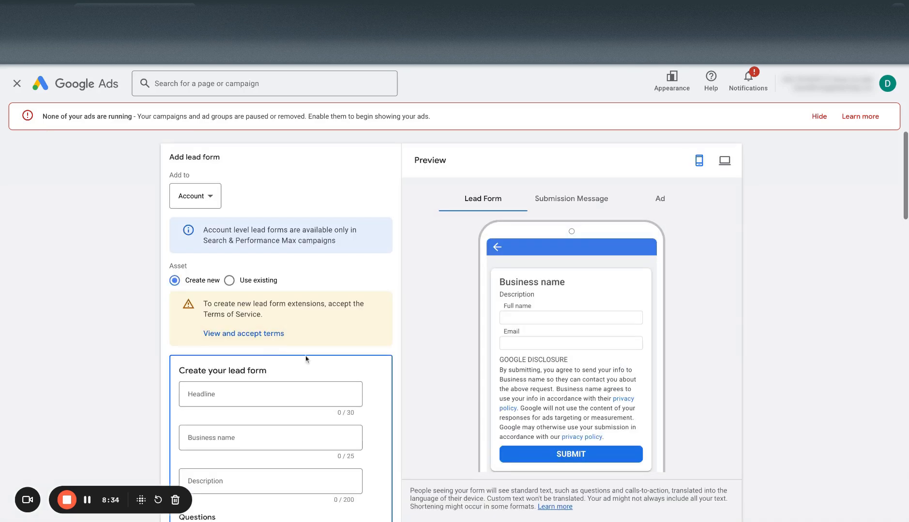
{"action": "scroll", "coordinate": [302, 429], "scroll_direction": "down", "scroll_amount": 20}
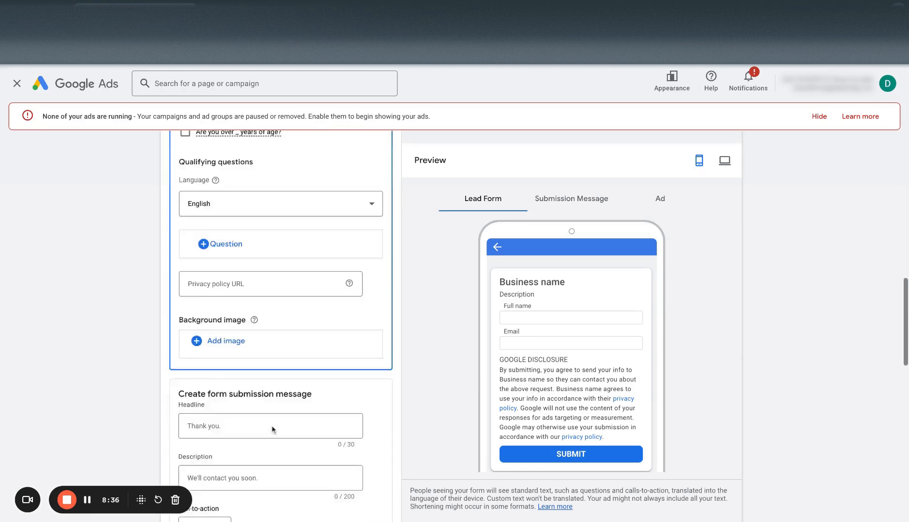
{"action": "scroll", "coordinate": [273, 430], "scroll_direction": "down", "scroll_amount": 10}
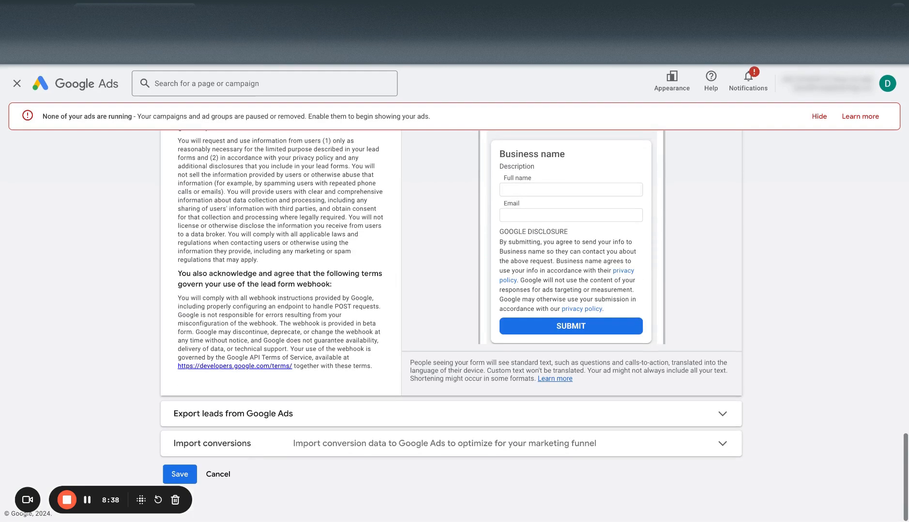
{"action": "left_click", "coordinate": [224, 473]}
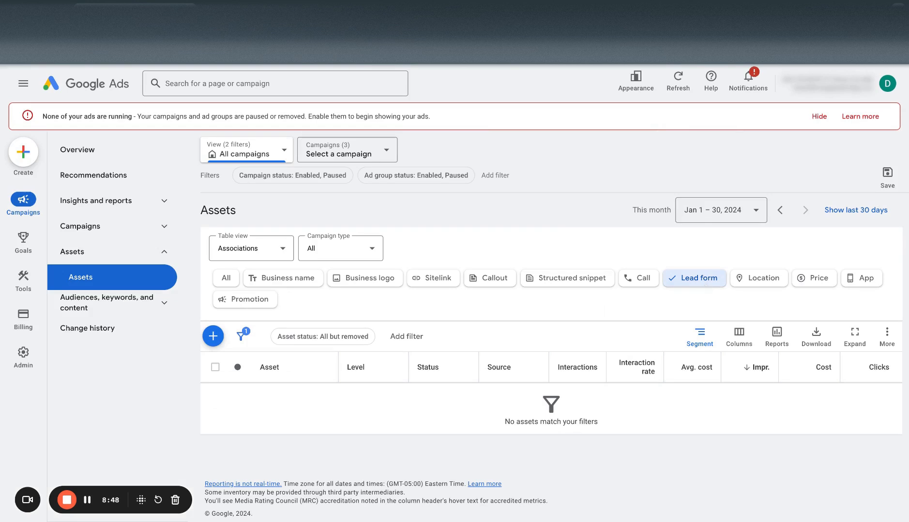
Step: Start adding a location asset for the account with the "Our locations" type
{"action": "left_click", "coordinate": [761, 285]}
{"action": "scroll", "coordinate": [368, 444], "scroll_direction": "down", "scroll_amount": 1}
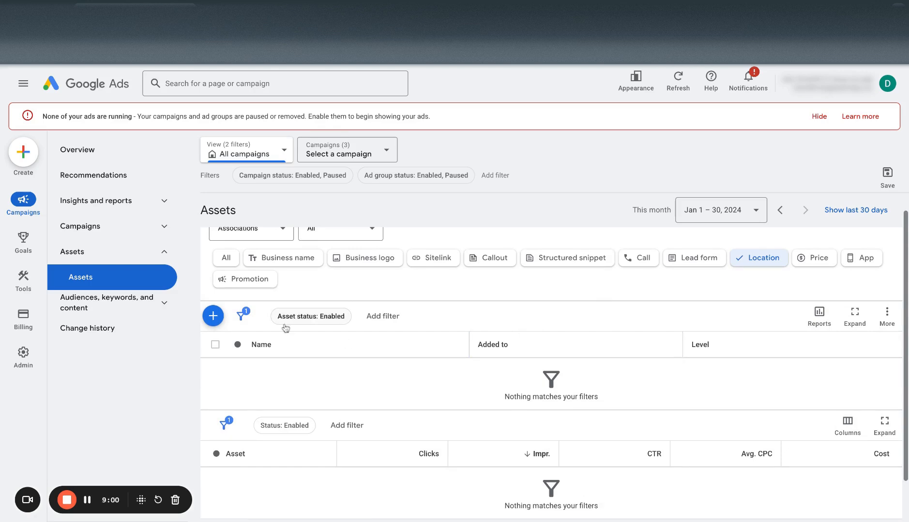
{"action": "left_click", "coordinate": [213, 316]}
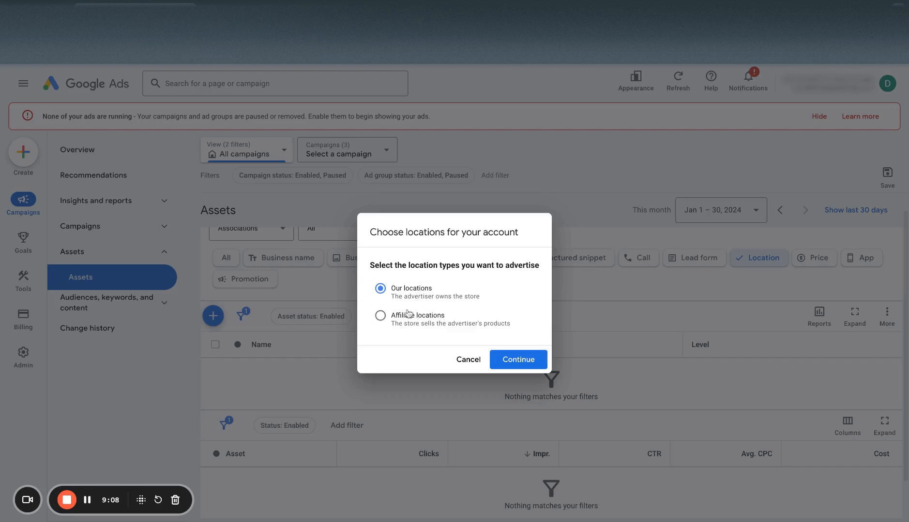
{"action": "left_click", "coordinate": [518, 359]}
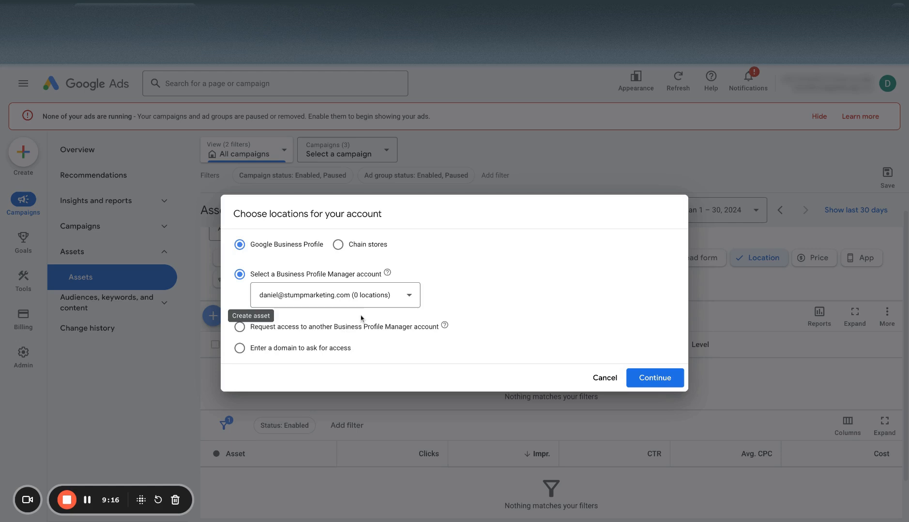
Step: Compare the Chain stores and Google Business Profile location sources and cancel choosing locations for the account
{"action": "left_click", "coordinate": [349, 244]}
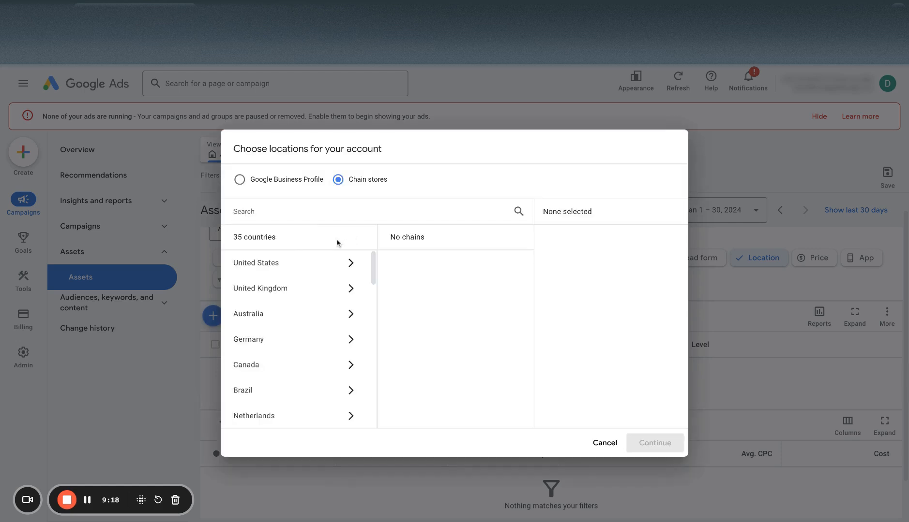
{"action": "left_click", "coordinate": [296, 180]}
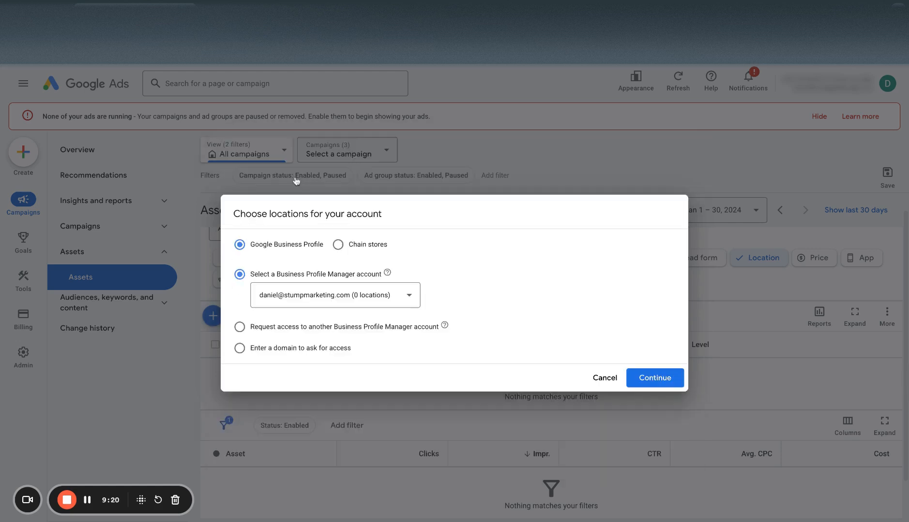
{"action": "left_click", "coordinate": [604, 378]}
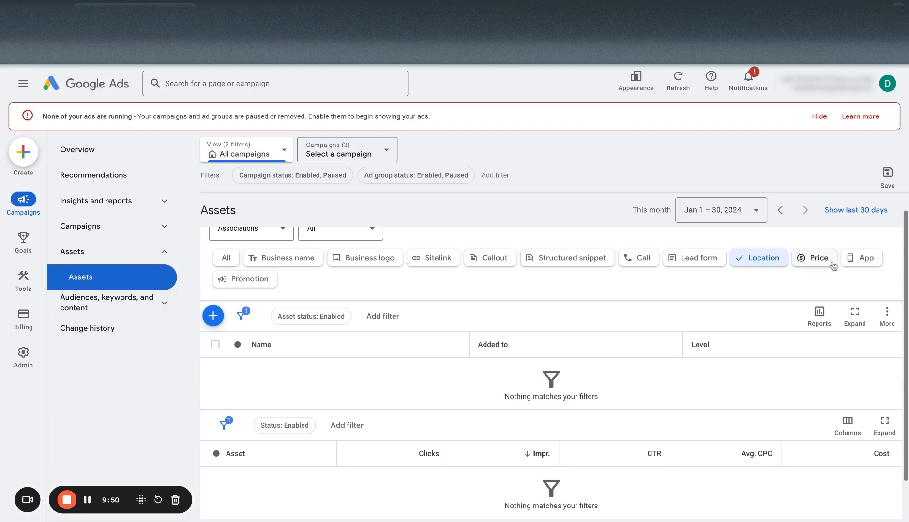
Step: Start a new account-level price asset and review its language, type, currency and price qualifier settings
{"action": "left_click", "coordinate": [801, 266]}
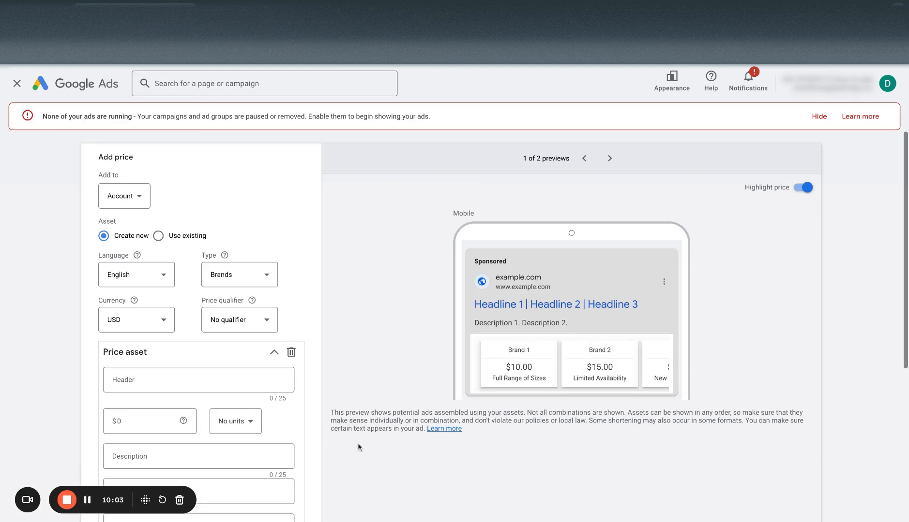
{"action": "scroll", "coordinate": [358, 447], "scroll_direction": "down", "scroll_amount": 1}
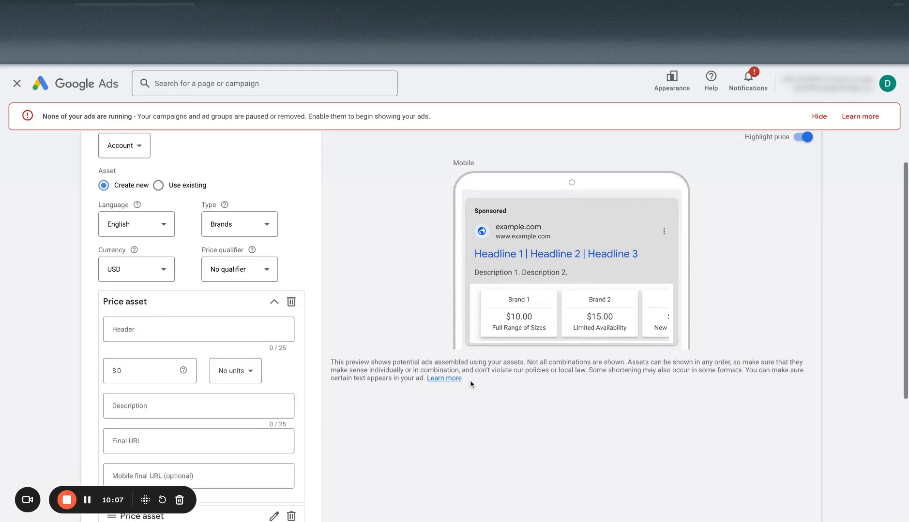
{"action": "scroll", "coordinate": [498, 349], "scroll_direction": "up", "scroll_amount": 1}
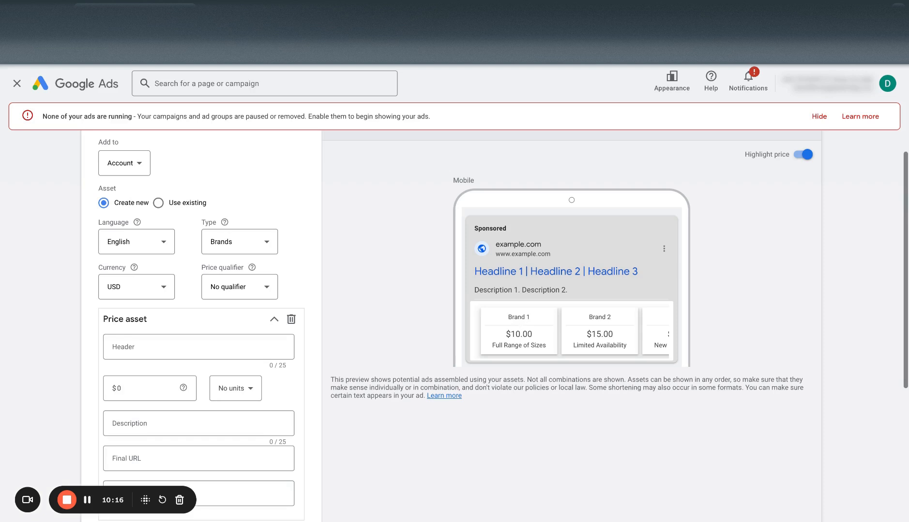
{"action": "scroll", "coordinate": [297, 369], "scroll_direction": "down", "scroll_amount": 1}
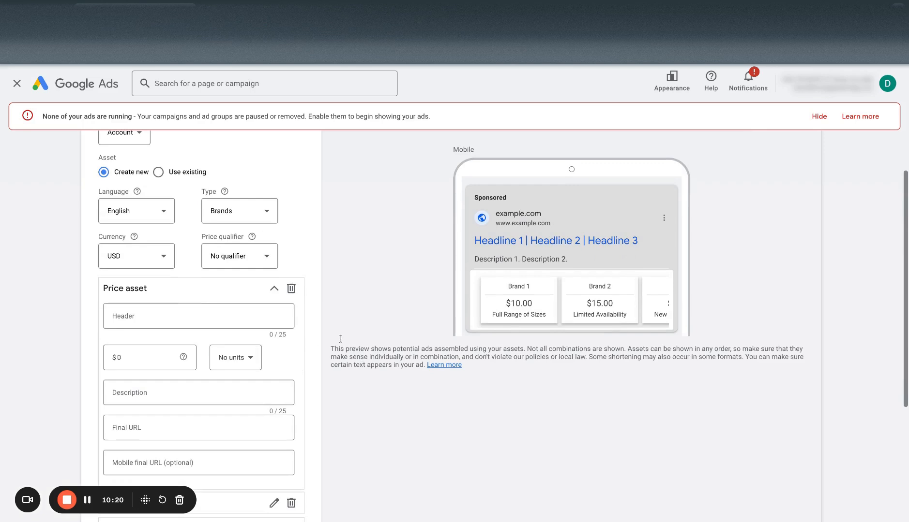
{"action": "scroll", "coordinate": [250, 222], "scroll_direction": "up", "scroll_amount": 1}
{"action": "scroll", "coordinate": [279, 314], "scroll_direction": "down", "scroll_amount": 3}
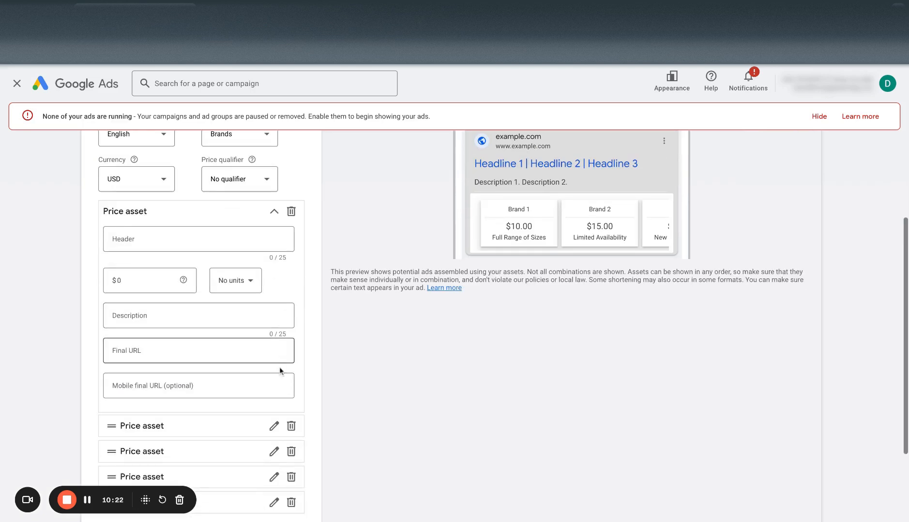
Step: Look through the first price asset's header, amount, description and URL fields, and cancel the price asset
{"action": "left_click", "coordinate": [161, 230]}
{"action": "left_click", "coordinate": [190, 188]}
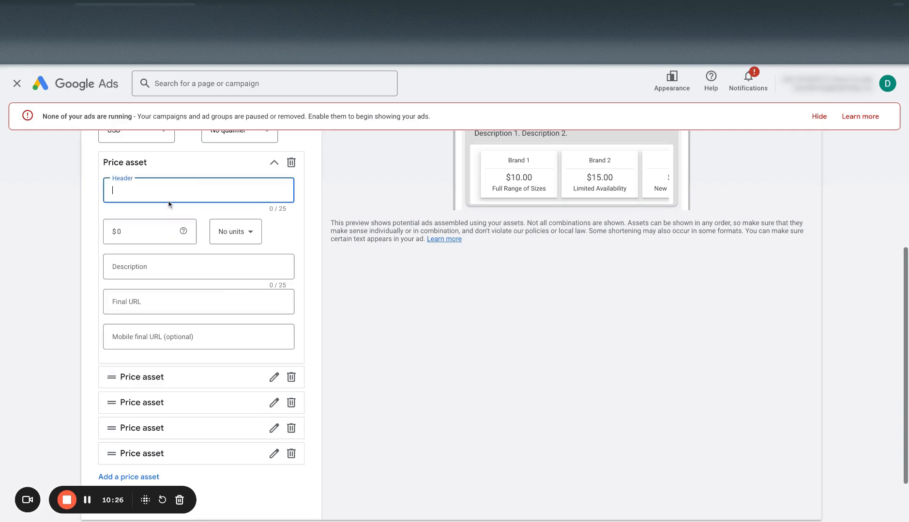
{"action": "left_click", "coordinate": [159, 229]}
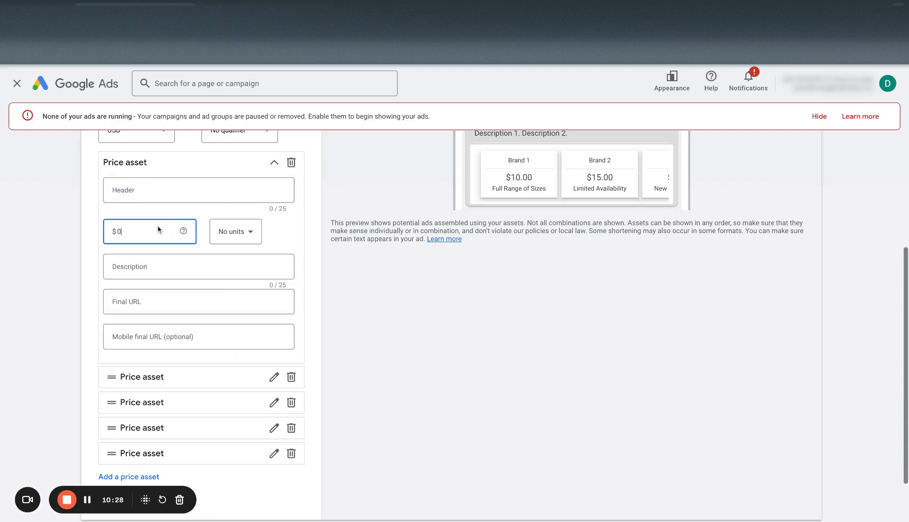
{"action": "scroll", "coordinate": [168, 321], "scroll_direction": "down", "scroll_amount": 1}
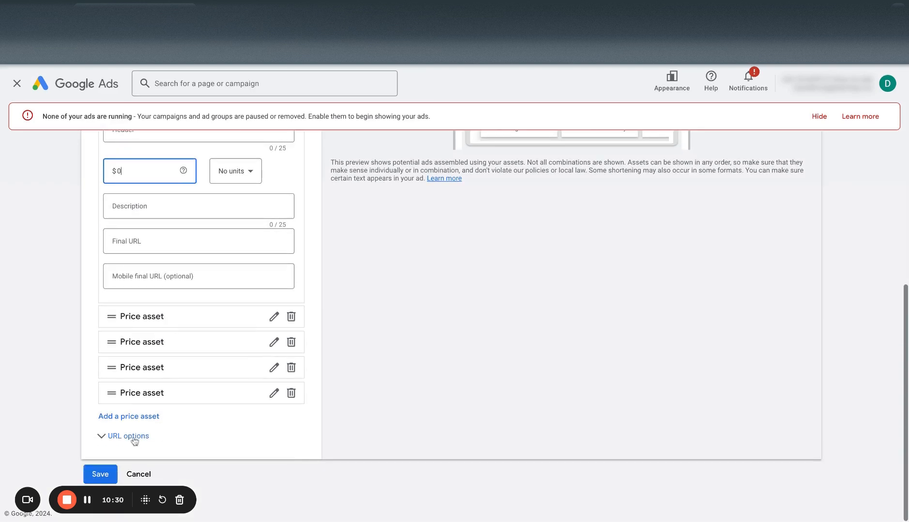
{"action": "left_click", "coordinate": [214, 272]}
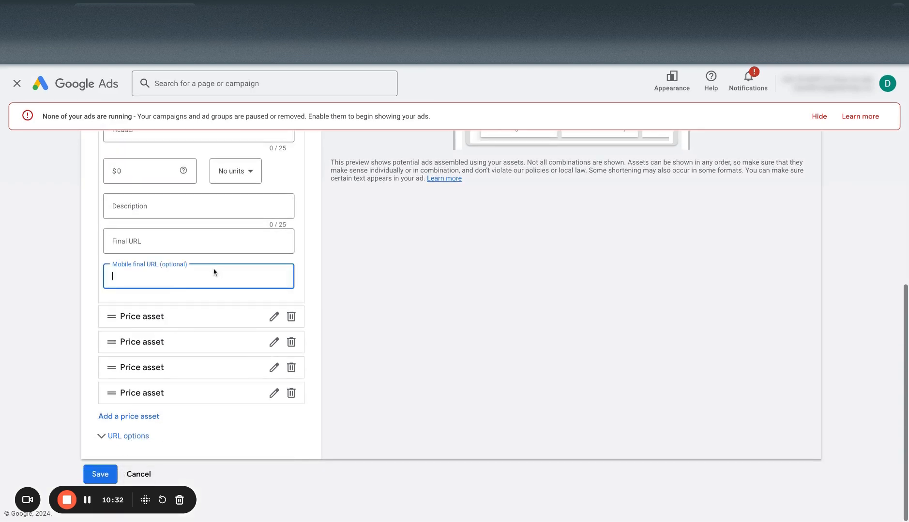
{"action": "scroll", "coordinate": [455, 384], "scroll_direction": "up", "scroll_amount": 1}
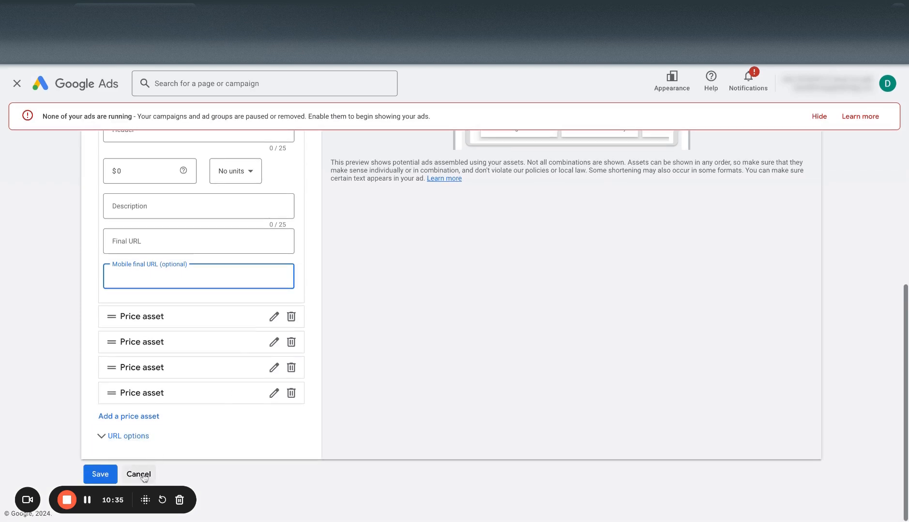
{"action": "left_click", "coordinate": [139, 472]}
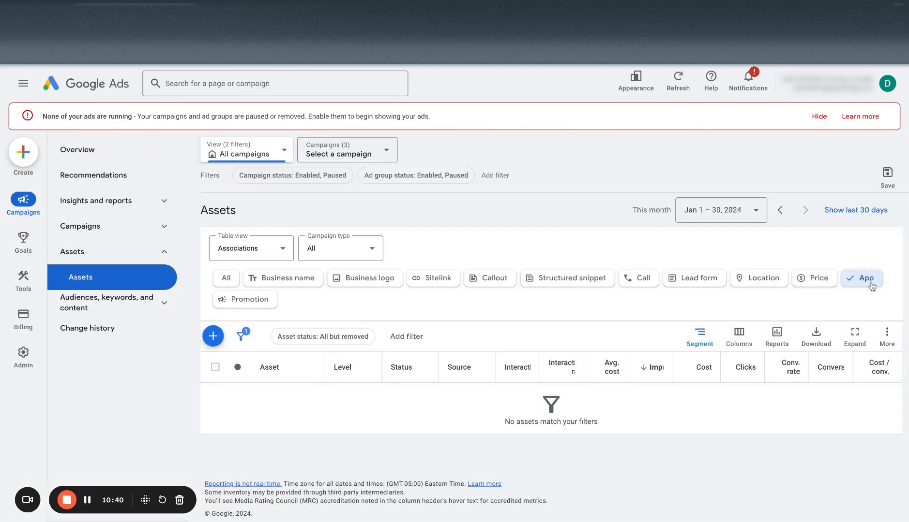
Step: Start a new account-level app asset, try the iOS platform option, and cancel it
{"action": "left_click", "coordinate": [213, 337]}
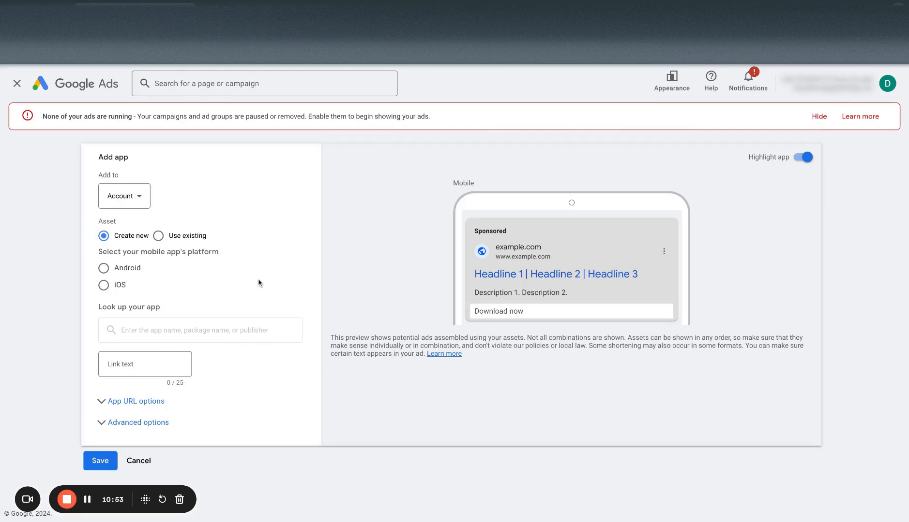
{"action": "left_click", "coordinate": [127, 364]}
{"action": "left_click", "coordinate": [105, 285]}
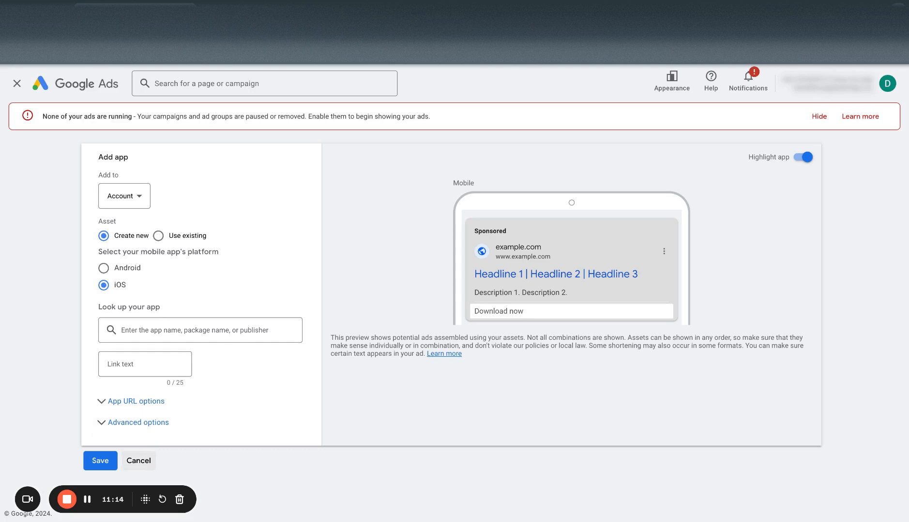
{"action": "left_click", "coordinate": [138, 460]}
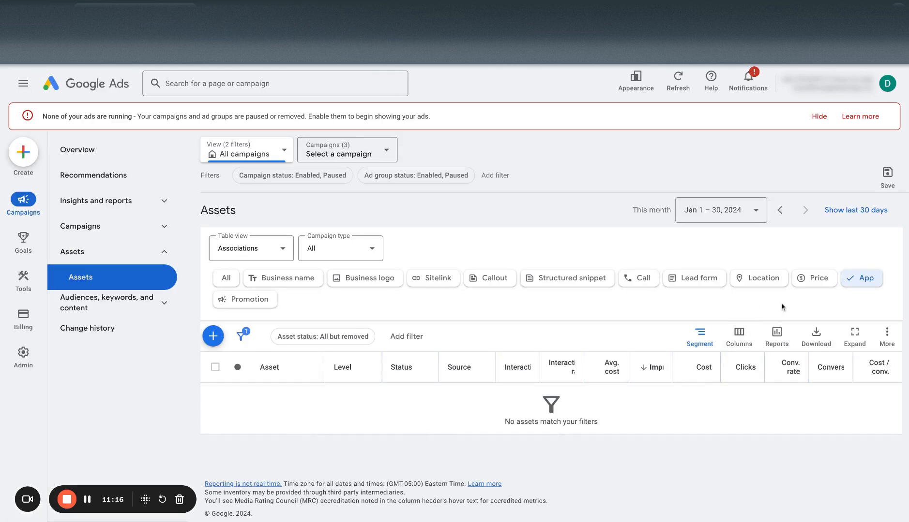
Step: Start a new promotion asset and check the levels it can be added to, keeping Account
{"action": "left_click", "coordinate": [245, 301]}
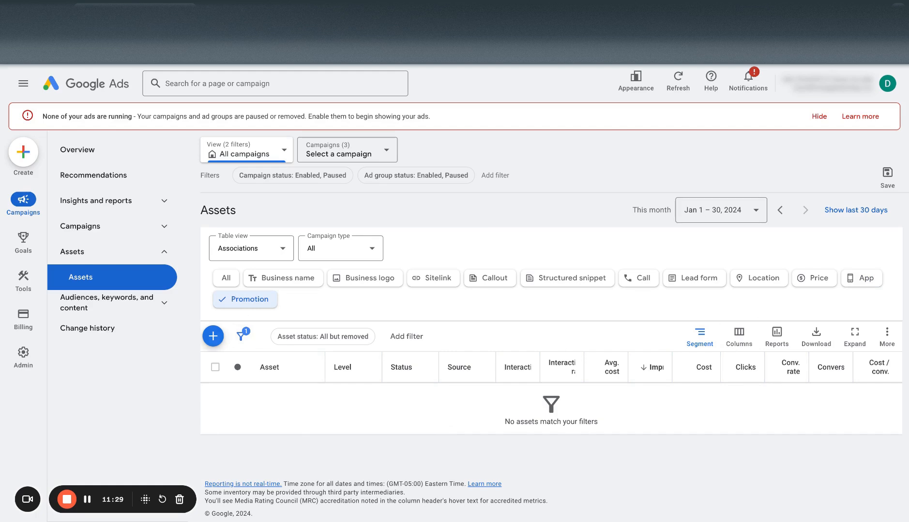
{"action": "left_click", "coordinate": [213, 337]}
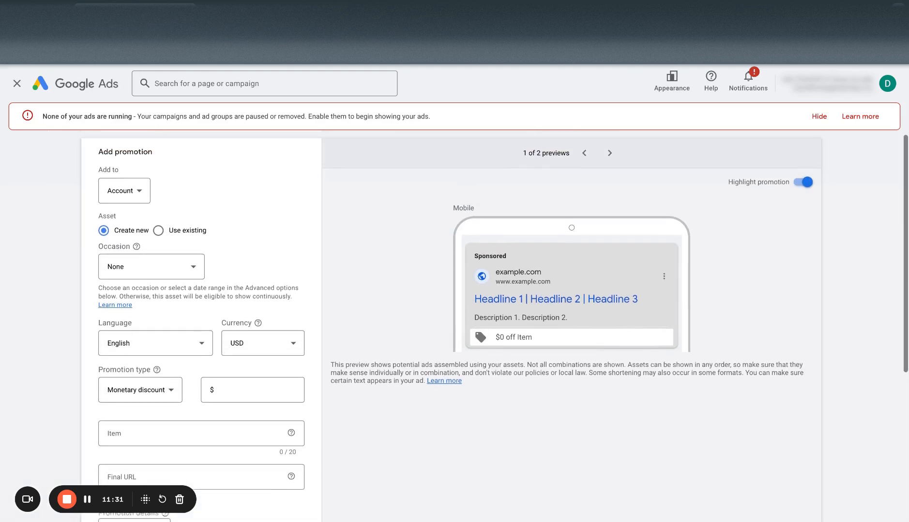
{"action": "left_click", "coordinate": [135, 194]}
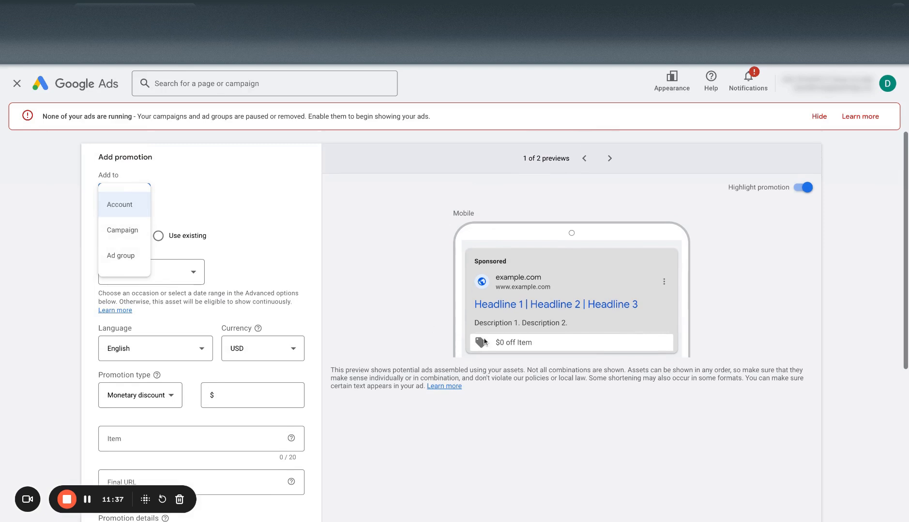
{"action": "left_click", "coordinate": [280, 261]}
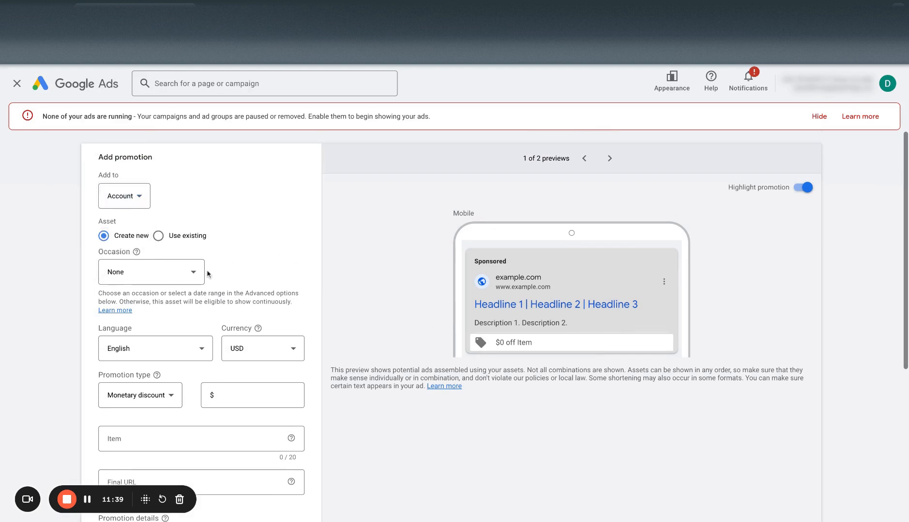
Step: Browse the promotion occasions and set the occasion to Black Friday
{"action": "scroll", "coordinate": [207, 274], "scroll_direction": "down", "scroll_amount": 1}
{"action": "left_click", "coordinate": [169, 245]}
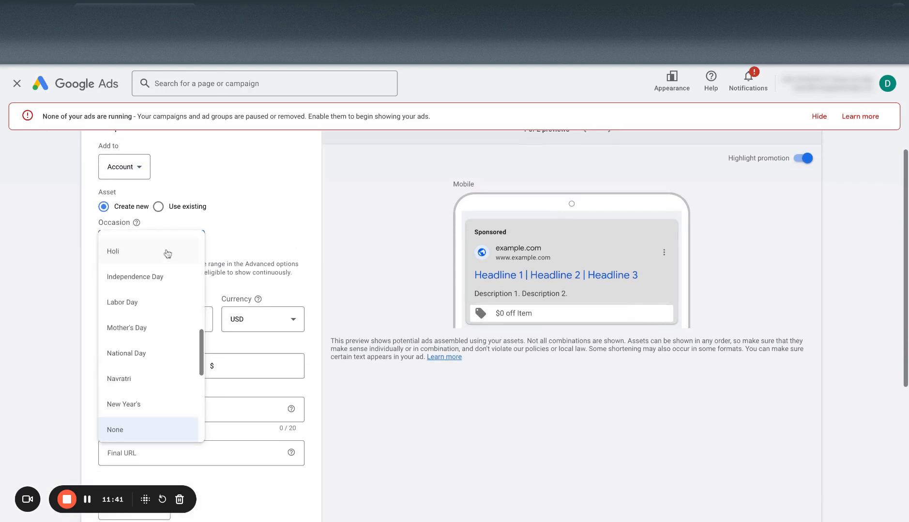
{"action": "scroll", "coordinate": [143, 409], "scroll_direction": "down", "scroll_amount": 2}
{"action": "scroll", "coordinate": [166, 320], "scroll_direction": "up", "scroll_amount": 4}
{"action": "scroll", "coordinate": [164, 351], "scroll_direction": "up", "scroll_amount": 3}
{"action": "left_click", "coordinate": [164, 298]}
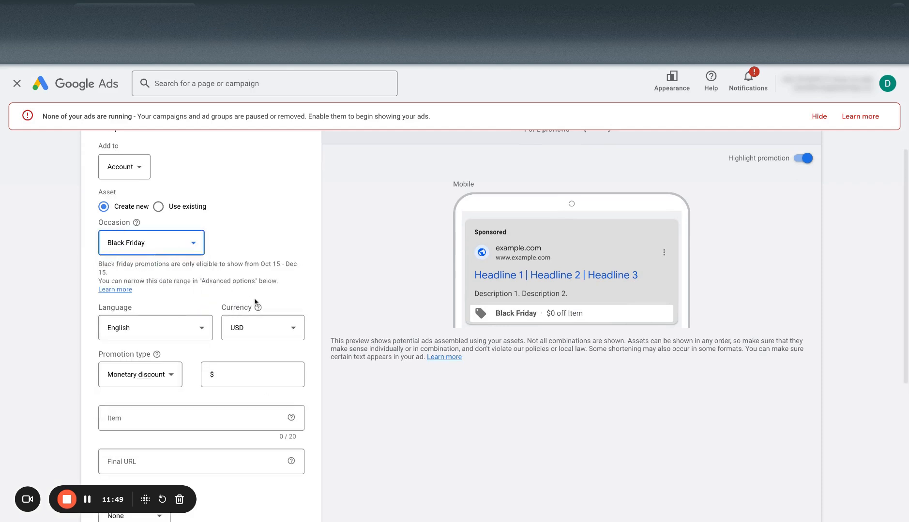
Step: Try the Back to school occasion against the ad preview and switch the promotion back to Black Friday
{"action": "left_click", "coordinate": [180, 252]}
{"action": "scroll", "coordinate": [179, 282], "scroll_direction": "down", "scroll_amount": 1}
{"action": "left_click", "coordinate": [195, 276]}
{"action": "left_click_drag", "start_coordinate": [502, 315], "coordinate": [540, 315]}
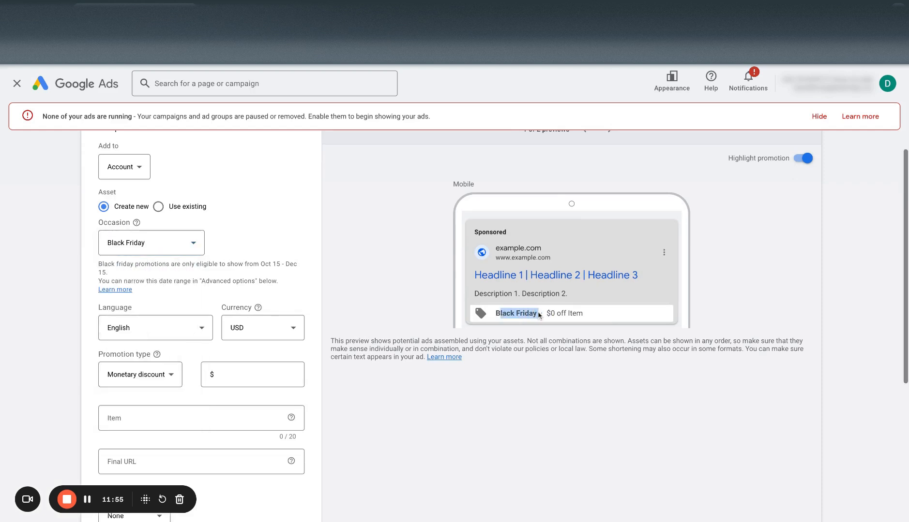
{"action": "left_click", "coordinate": [198, 249]}
{"action": "left_click", "coordinate": [185, 243]}
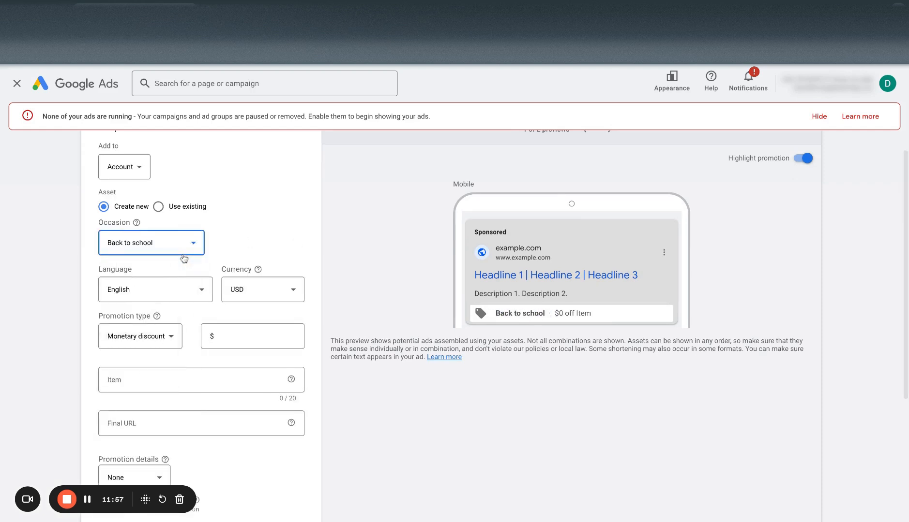
{"action": "left_click", "coordinate": [188, 252]}
{"action": "left_click", "coordinate": [178, 266]}
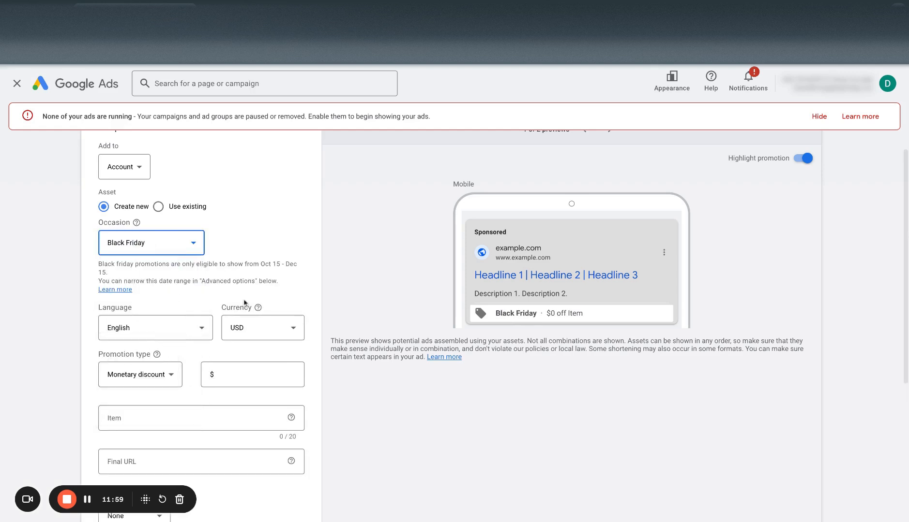
Step: Set the promotion type to Percent discount with a value of 10%
{"action": "scroll", "coordinate": [194, 310], "scroll_direction": "down", "scroll_amount": 1}
{"action": "left_click", "coordinate": [144, 318]}
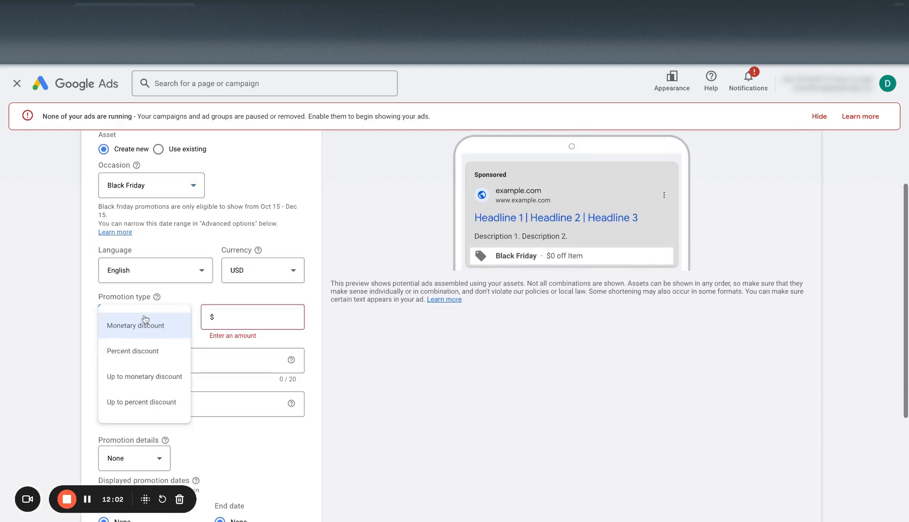
{"action": "left_click", "coordinate": [151, 354]}
{"action": "left_click", "coordinate": [238, 327]}
{"action": "type", "text": "10"}
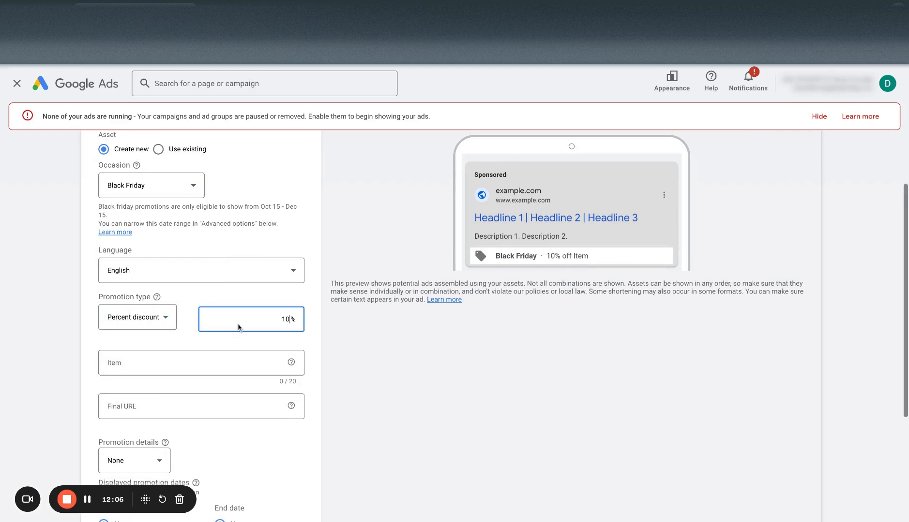
Step: Try "Martial Arts Programs" as the promotion item and clear the item text
{"action": "left_click", "coordinate": [222, 366]}
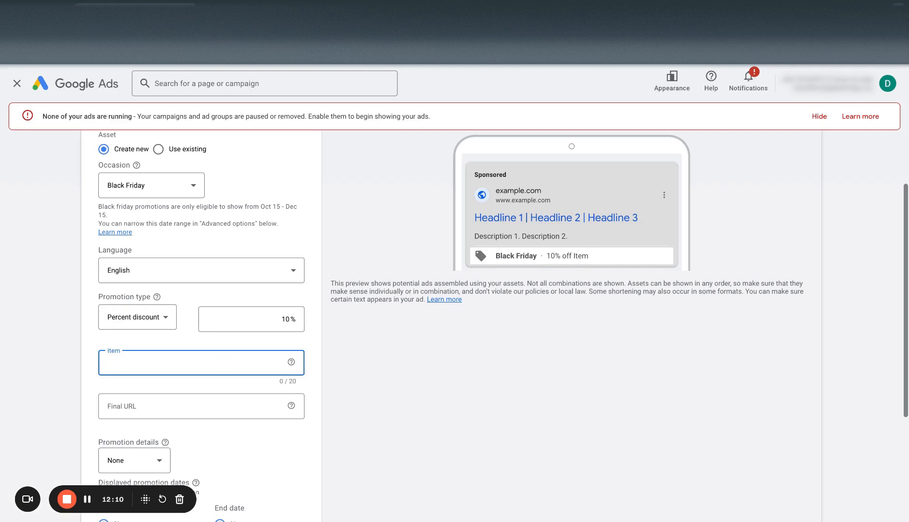
{"action": "type", "text": "Martial Arts Programs"}
{"action": "key", "text": "BackSpace"}
{"action": "key", "text": "BackSpace"}
{"action": "key", "text": "BackSpace"}
{"action": "type", "text": "ams"}
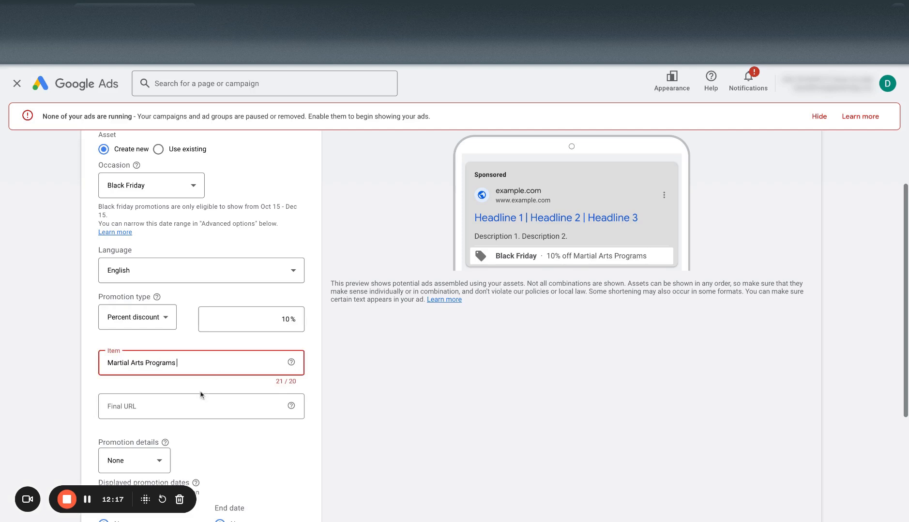
{"action": "key", "text": "ctrl+a"}
{"action": "key", "text": "BackSpace"}
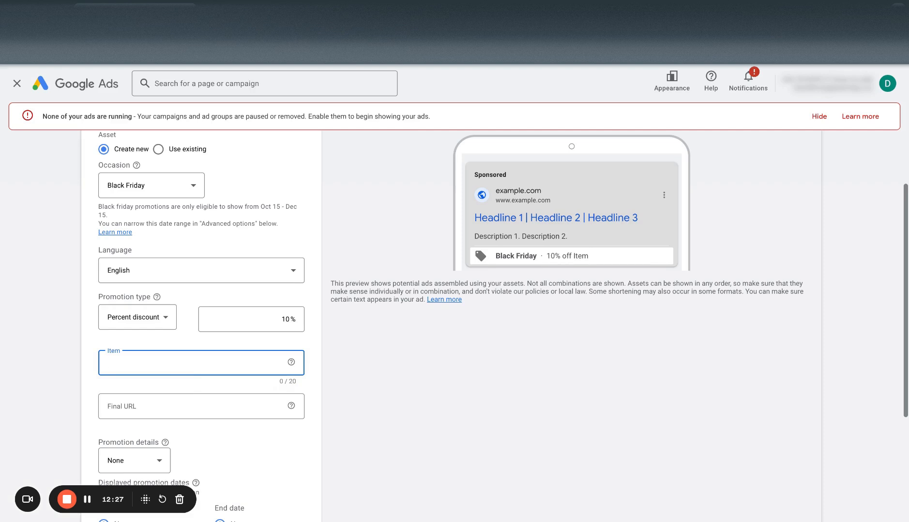
{"action": "left_click", "coordinate": [161, 405]}
{"action": "left_click", "coordinate": [200, 331]}
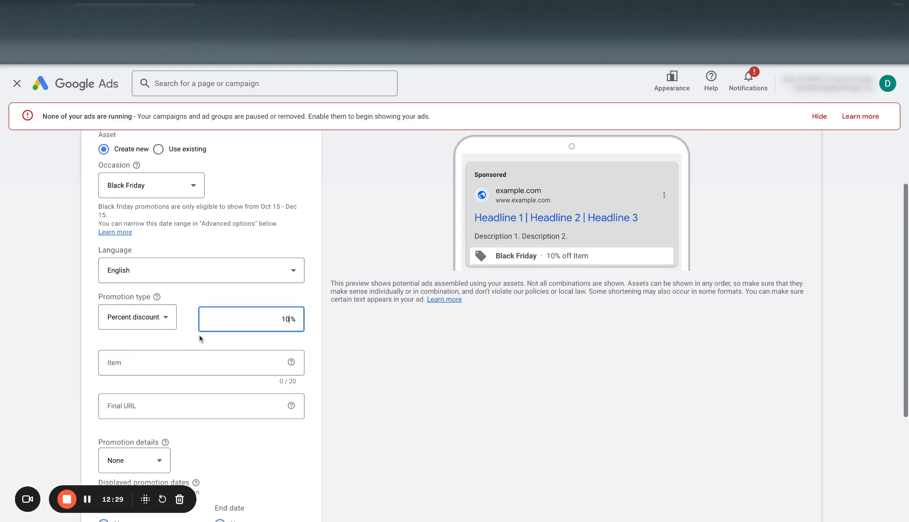
{"action": "left_click", "coordinate": [192, 338]}
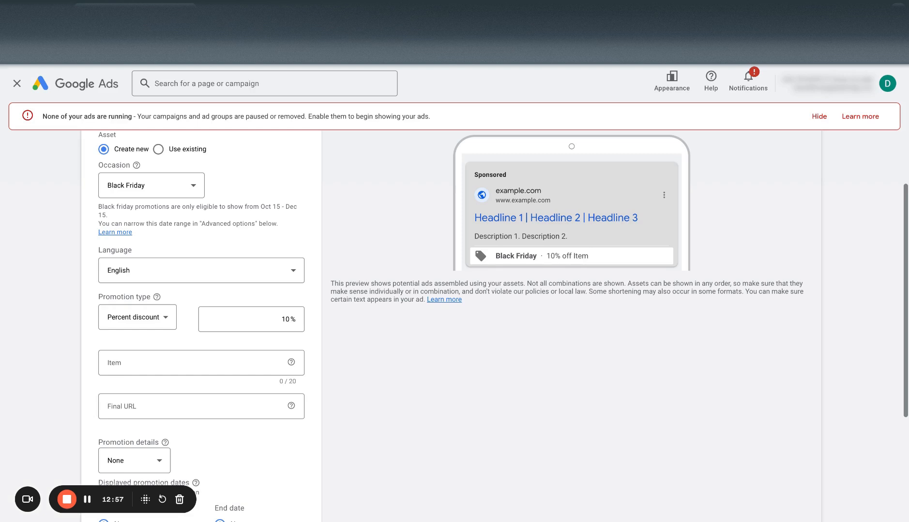
Step: Try the "Up to monetary discount" promotion type with an amount of 10000 and clear the amount
{"action": "left_click", "coordinate": [145, 323]}
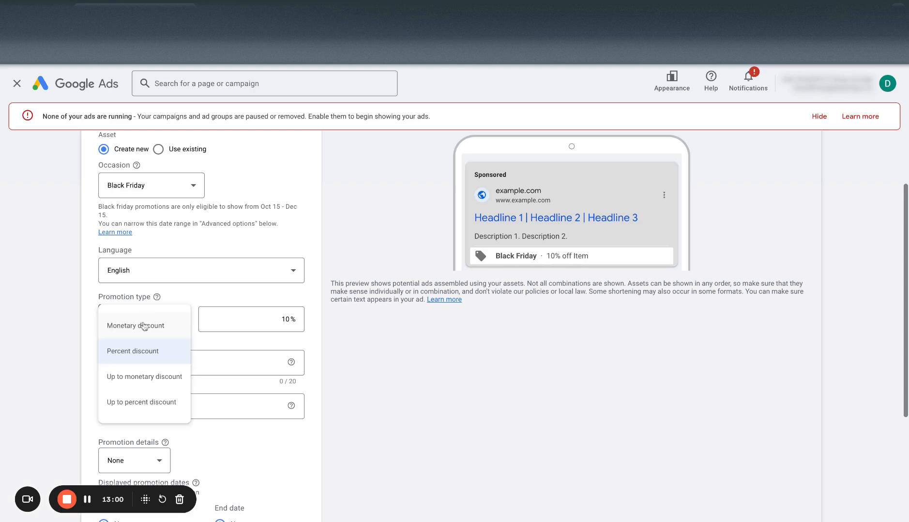
{"action": "left_click", "coordinate": [155, 381]}
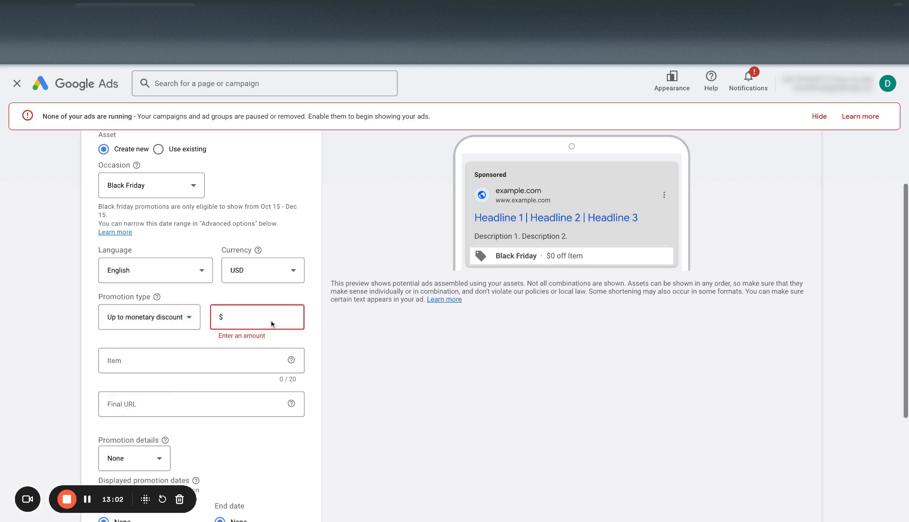
{"action": "type", "text": "10000"}
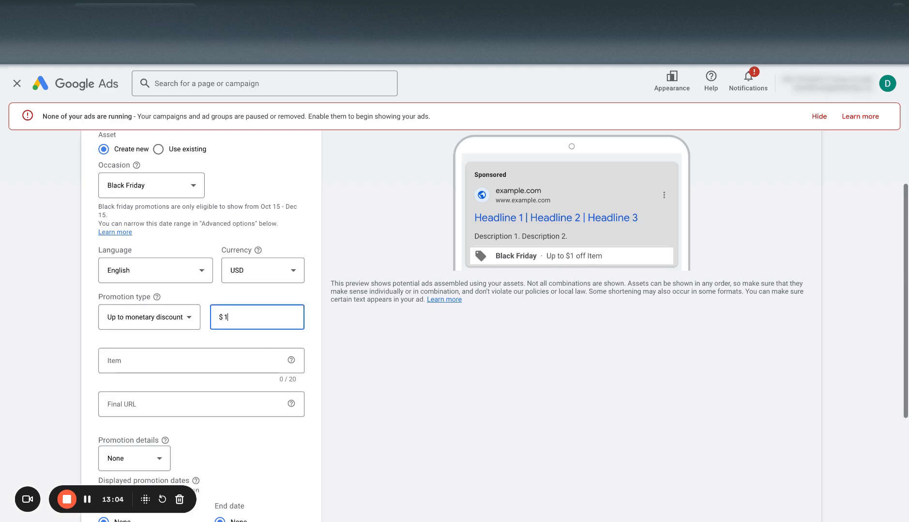
{"action": "key", "text": "BackSpace"}
{"action": "key", "text": "BackSpace"}
{"action": "key", "text": "BackSpace"}
{"action": "key", "text": "BackSpace"}
{"action": "key", "text": "BackSpace"}
Step: Try the "Up to percent discount" promotion type with a value of 50% and clear the value
{"action": "left_click", "coordinate": [149, 317]}
{"action": "left_click", "coordinate": [157, 409]}
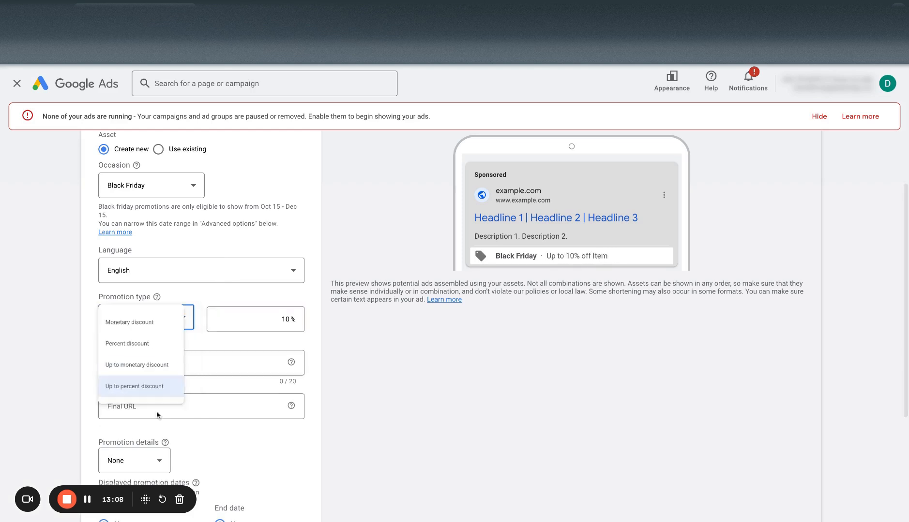
{"action": "left_click", "coordinate": [246, 321]}
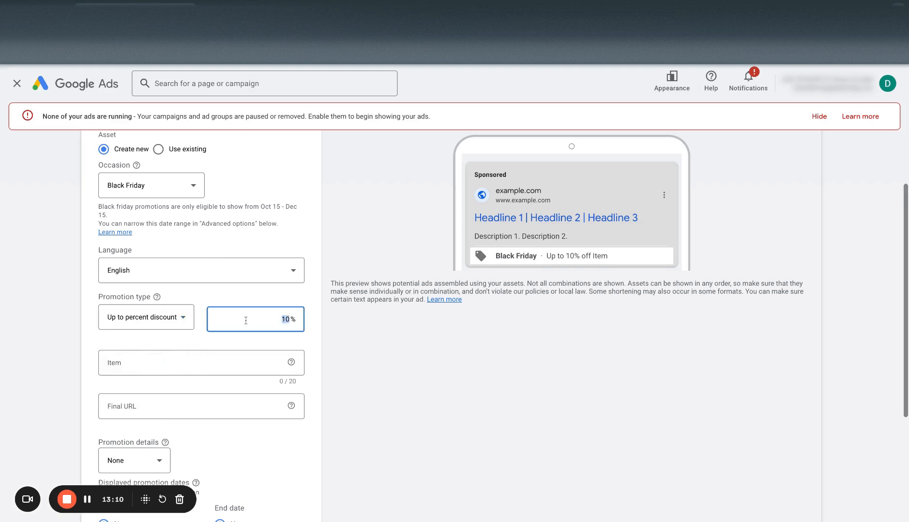
{"action": "key", "text": "BackSpace"}
{"action": "type", "text": "50"}
{"action": "key", "text": "BackSpace"}
{"action": "key", "text": "BackSpace"}
Step: Set the promotion details to Promo code and activate the empty code entry
{"action": "left_click", "coordinate": [105, 366]}
{"action": "scroll", "coordinate": [105, 366], "scroll_direction": "down", "scroll_amount": 2}
{"action": "scroll", "coordinate": [104, 367], "scroll_direction": "down", "scroll_amount": 1}
{"action": "left_click", "coordinate": [142, 347]}
{"action": "left_click", "coordinate": [139, 409]}
{"action": "left_click", "coordinate": [209, 352]}
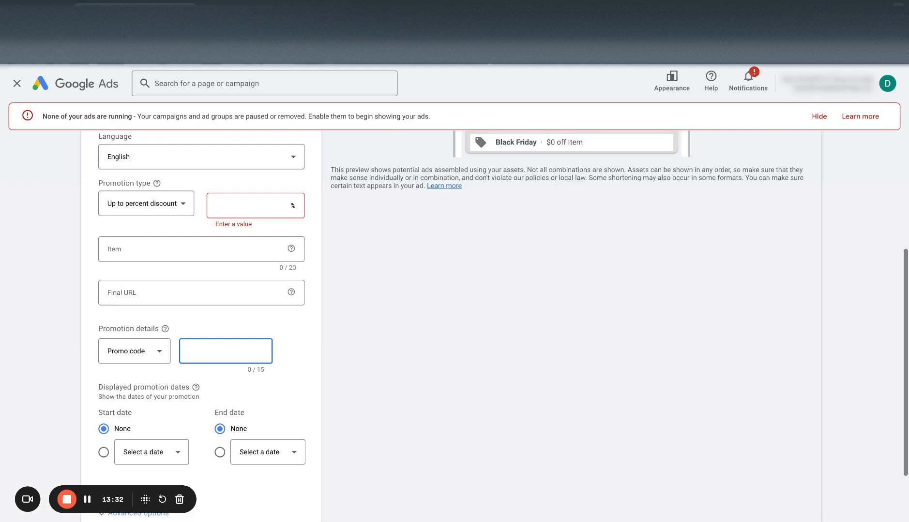
Step: Choose the "Select a date" option for both the start and end of the displayed promotion dates, without picking dates
{"action": "scroll", "coordinate": [227, 399], "scroll_direction": "down", "scroll_amount": 2}
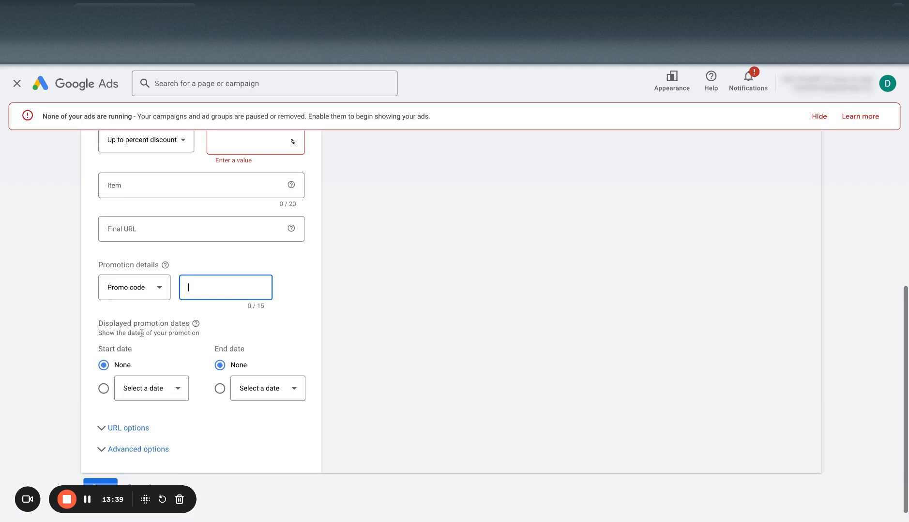
{"action": "left_click", "coordinate": [149, 390]}
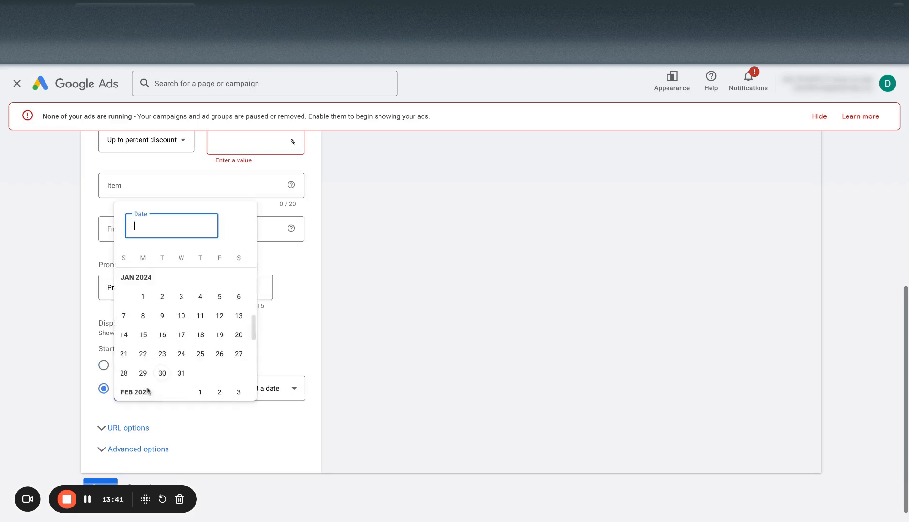
{"action": "left_click", "coordinate": [295, 387]}
{"action": "left_click", "coordinate": [383, 370]}
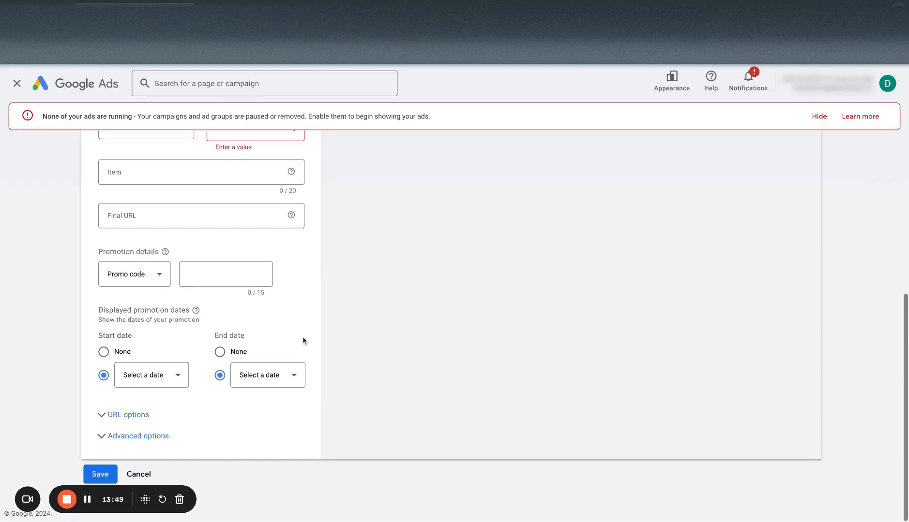
Step: Expand the promotion's advanced options, examine the asset scheduling dates, days and hours, and collapse them
{"action": "left_click", "coordinate": [95, 435]}
{"action": "scroll", "coordinate": [97, 438], "scroll_direction": "down", "scroll_amount": 3}
{"action": "scroll", "coordinate": [136, 413], "scroll_direction": "down", "scroll_amount": 1}
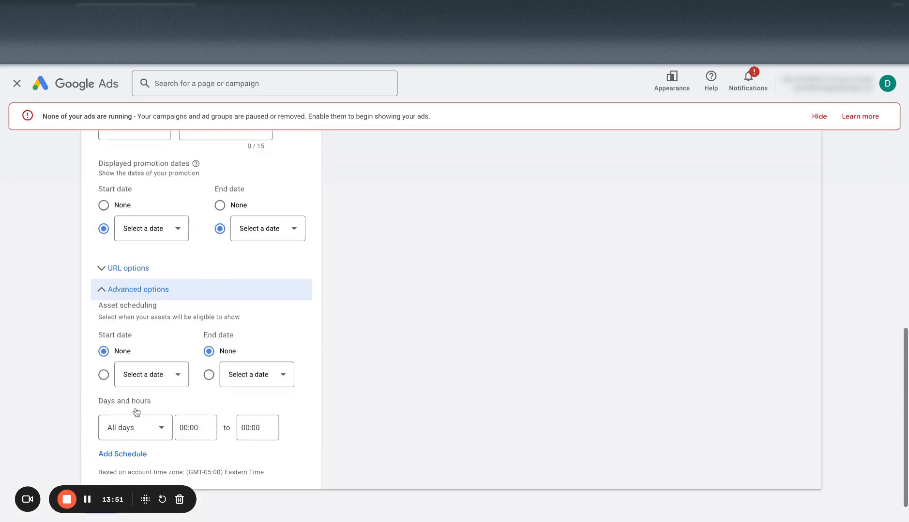
{"action": "scroll", "coordinate": [138, 392], "scroll_direction": "up", "scroll_amount": 3}
{"action": "scroll", "coordinate": [142, 381], "scroll_direction": "down", "scroll_amount": 2}
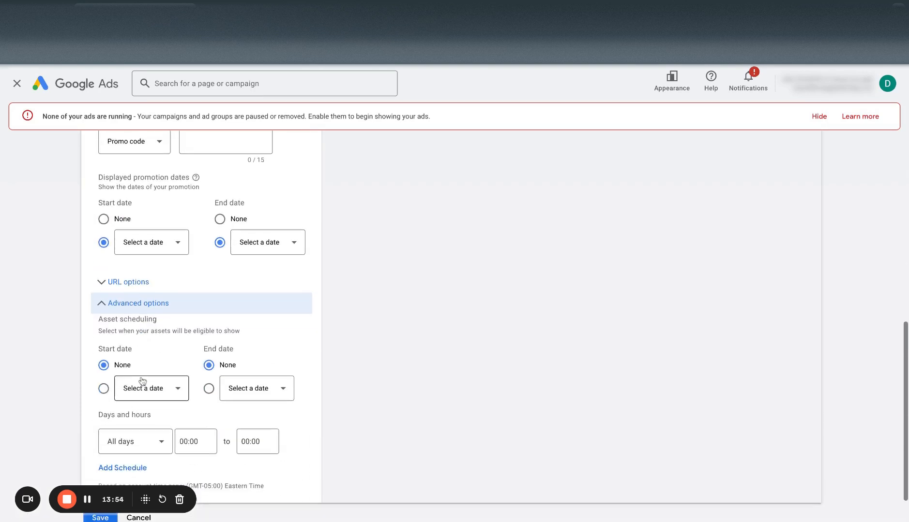
{"action": "scroll", "coordinate": [150, 392], "scroll_direction": "down", "scroll_amount": 1}
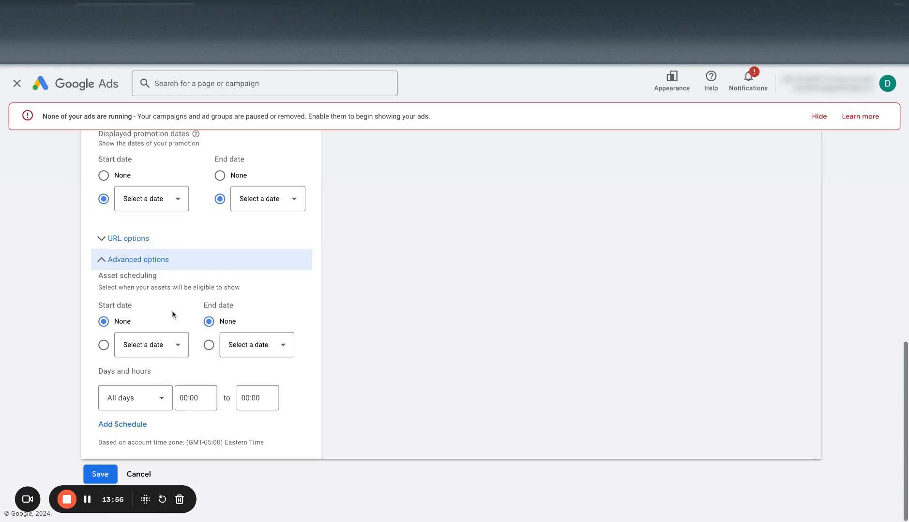
{"action": "scroll", "coordinate": [172, 317], "scroll_direction": "up", "scroll_amount": 1}
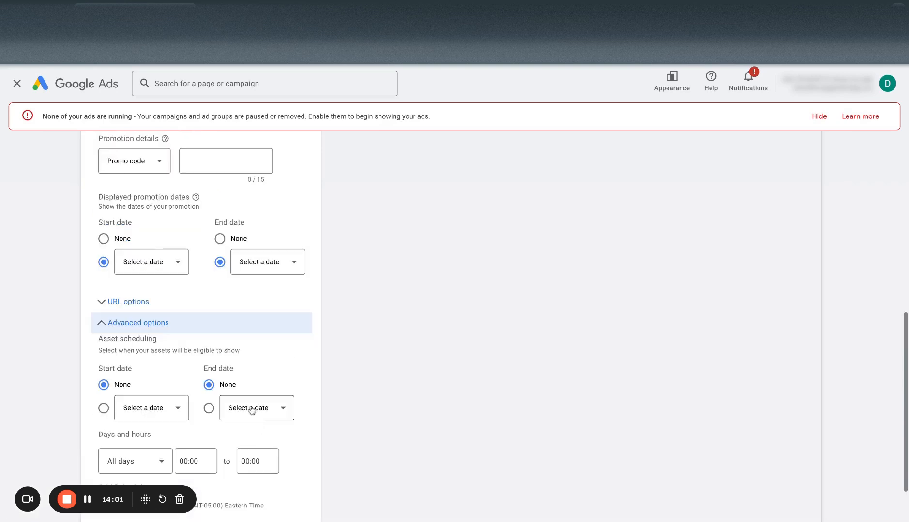
{"action": "left_click", "coordinate": [101, 323]}
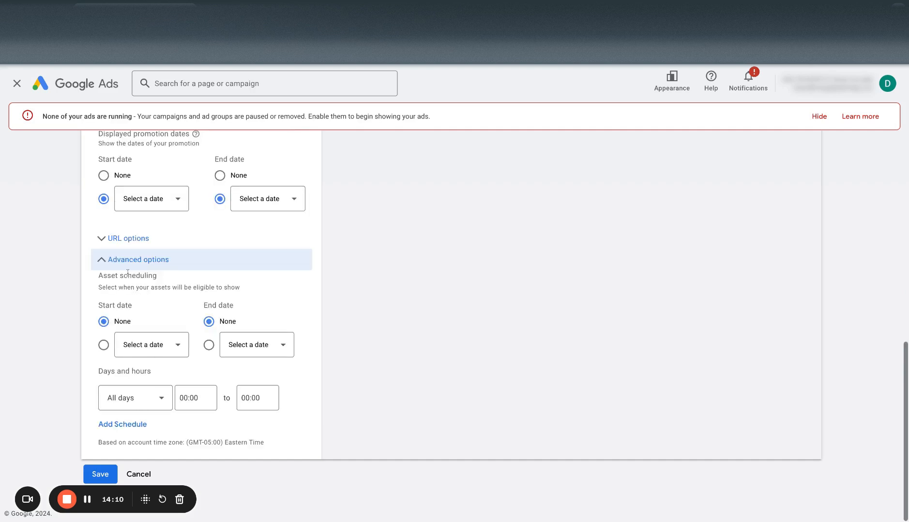
{"action": "left_click", "coordinate": [115, 268]}
Step: Reopen the advanced options to check the asset scheduling settings again and close them
{"action": "scroll", "coordinate": [114, 290], "scroll_direction": "up", "scroll_amount": 1}
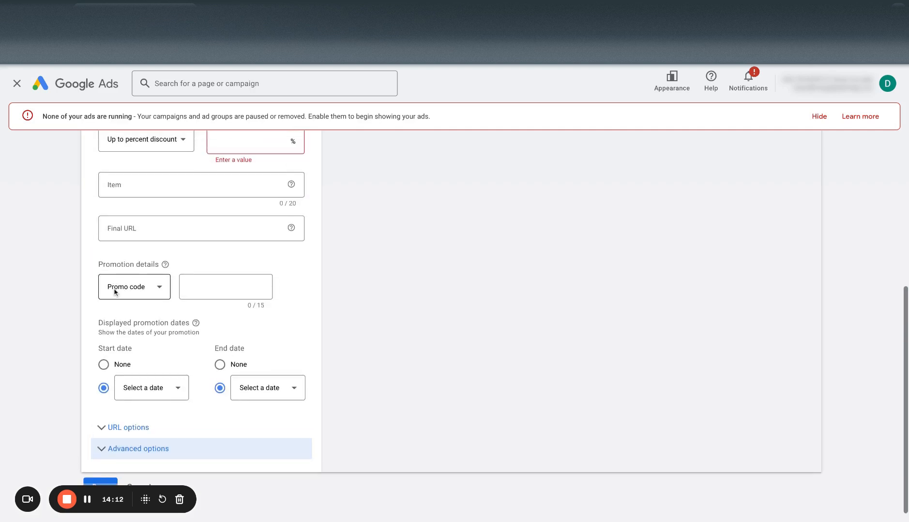
{"action": "scroll", "coordinate": [116, 293], "scroll_direction": "down", "scroll_amount": 1}
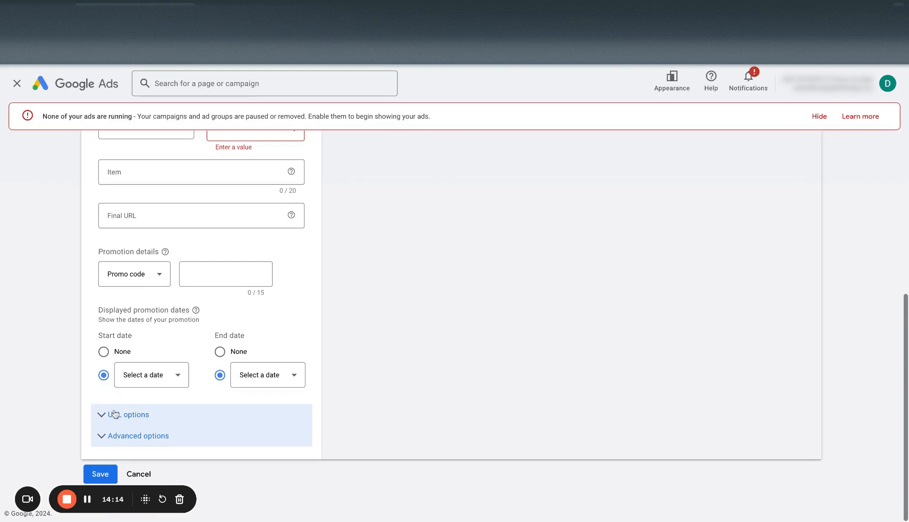
{"action": "left_click", "coordinate": [123, 445]}
{"action": "scroll", "coordinate": [122, 448], "scroll_direction": "down", "scroll_amount": 3}
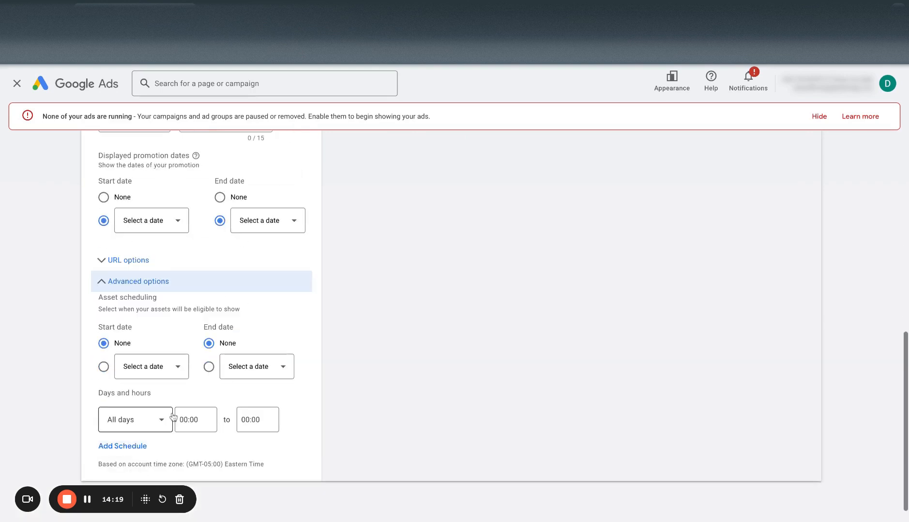
{"action": "left_click", "coordinate": [181, 289]}
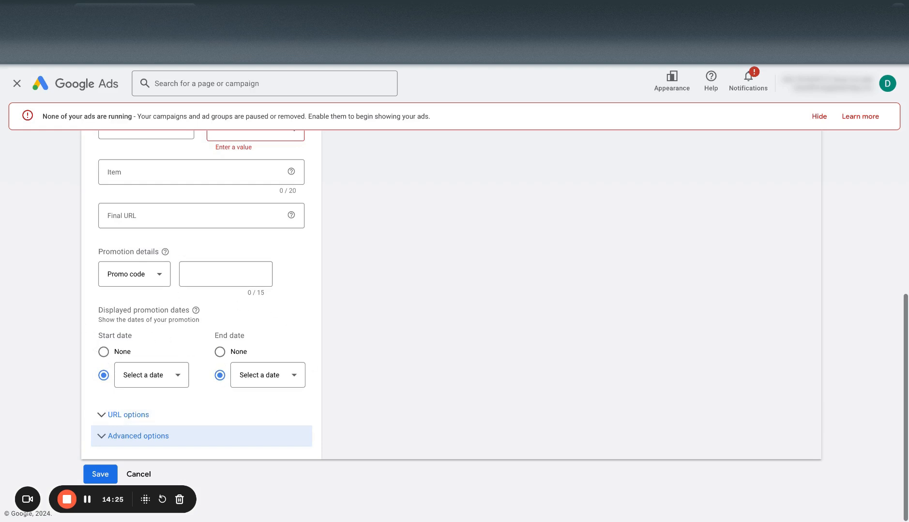
Step: Try to save the incomplete promotion, and cancel the form after reviewing its required fields
{"action": "left_click", "coordinate": [90, 479]}
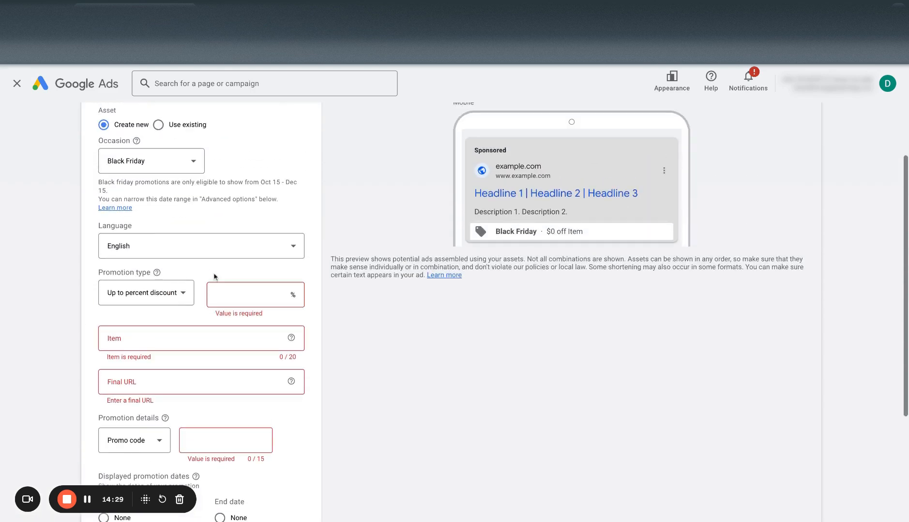
{"action": "scroll", "coordinate": [257, 309], "scroll_direction": "down", "scroll_amount": 3}
{"action": "scroll", "coordinate": [260, 310], "scroll_direction": "up", "scroll_amount": 5}
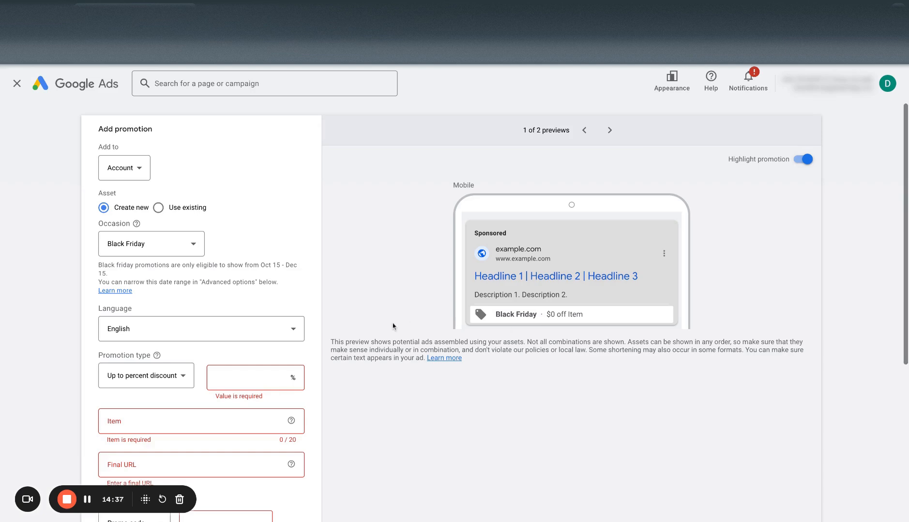
{"action": "scroll", "coordinate": [393, 326], "scroll_direction": "down", "scroll_amount": 5}
{"action": "scroll", "coordinate": [347, 290], "scroll_direction": "up", "scroll_amount": 5}
{"action": "left_click", "coordinate": [136, 161]}
{"action": "scroll", "coordinate": [276, 209], "scroll_direction": "down", "scroll_amount": 5}
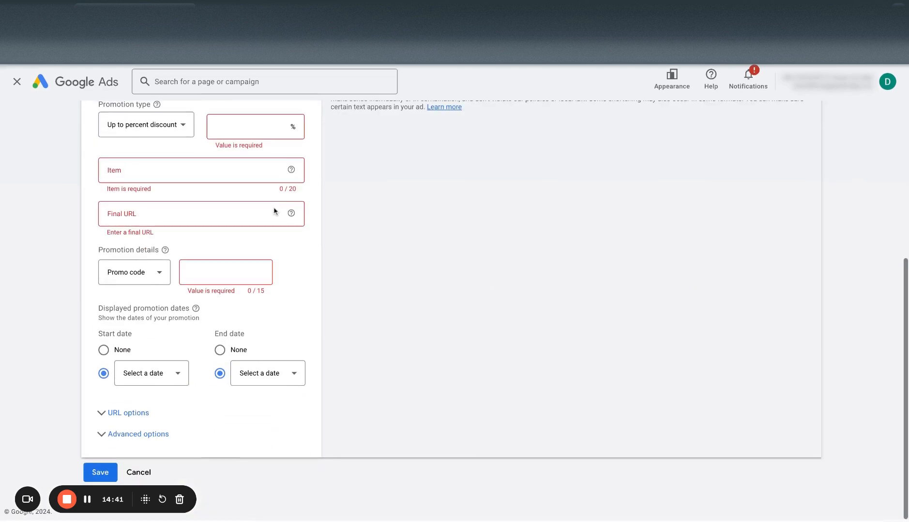
{"action": "left_click", "coordinate": [139, 476]}
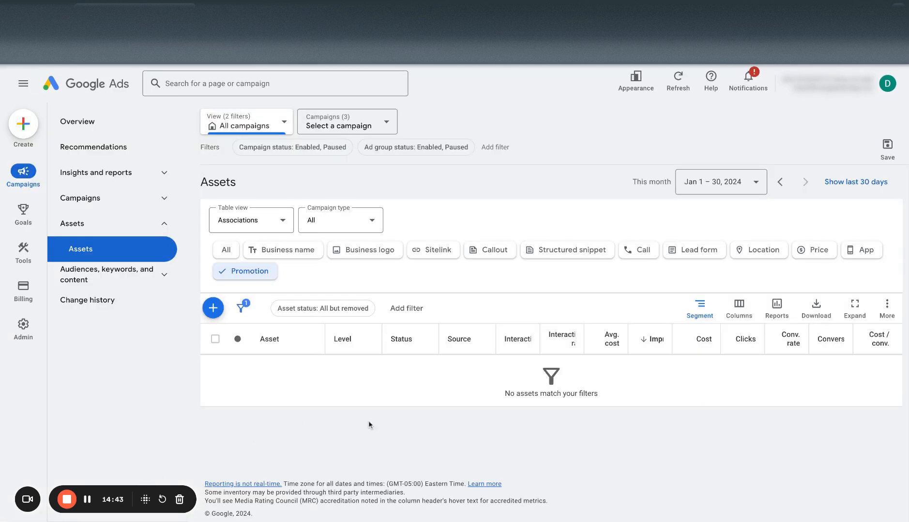